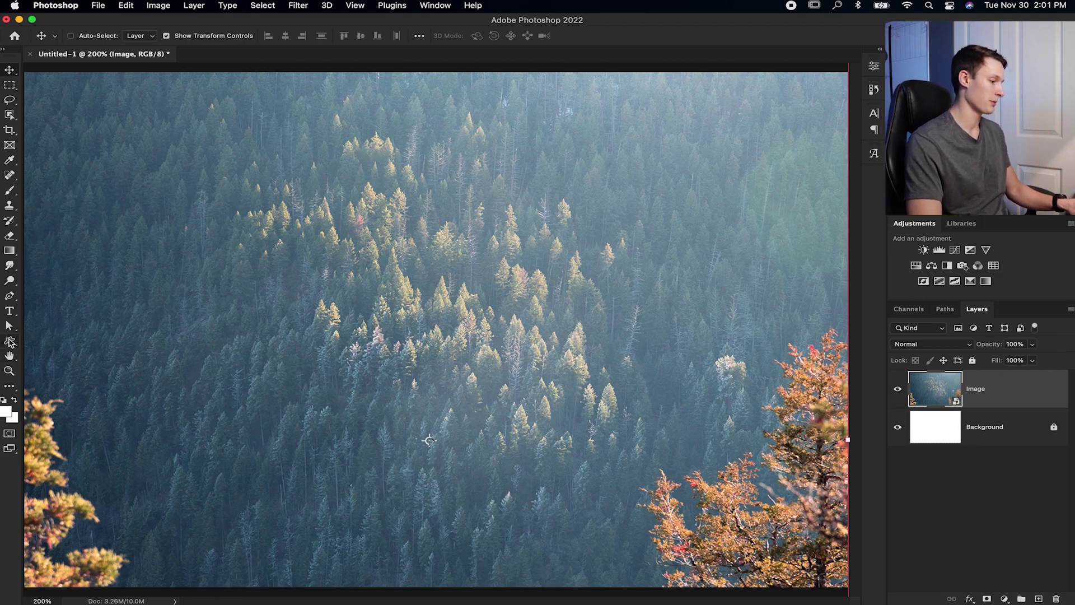
Choose the Rectangle Tool with a white fill and no stroke
left_click(10, 341)
right_click(10, 342)
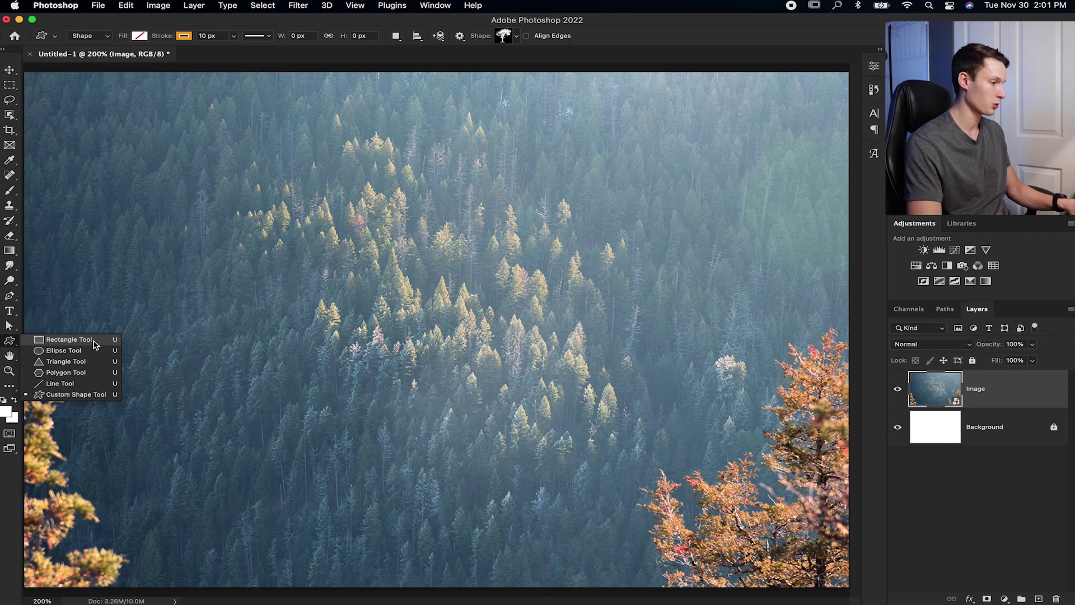
left_click(69, 339)
left_click(140, 35)
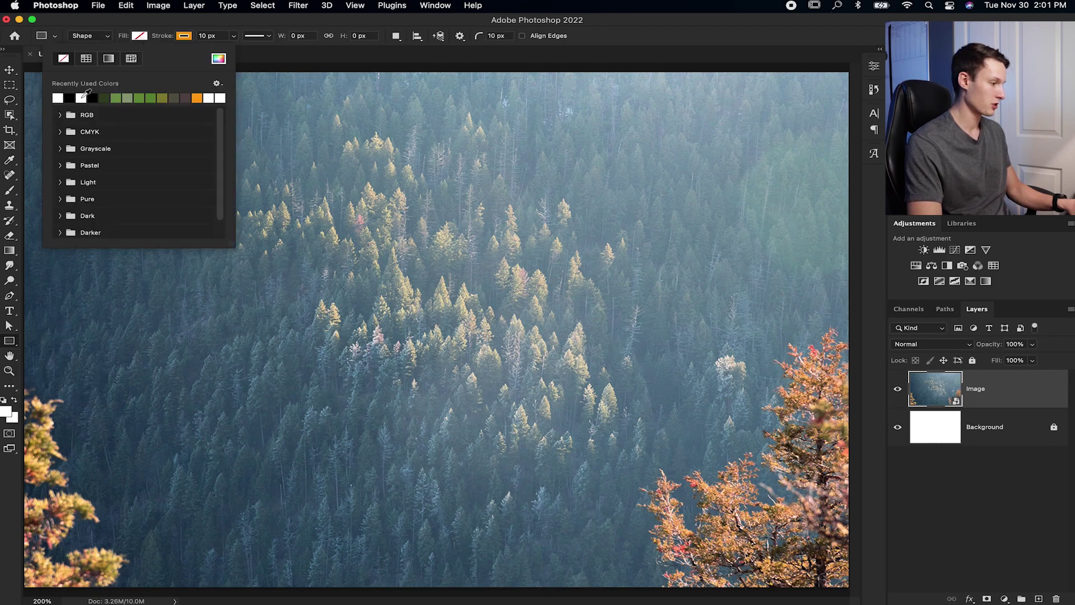
left_click(183, 36)
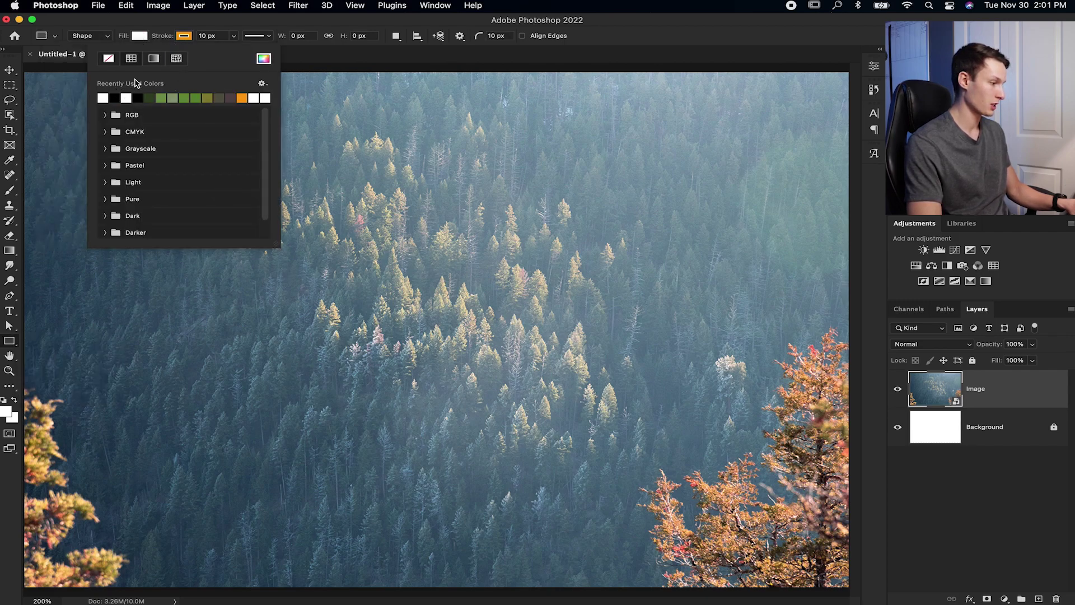
left_click(108, 58)
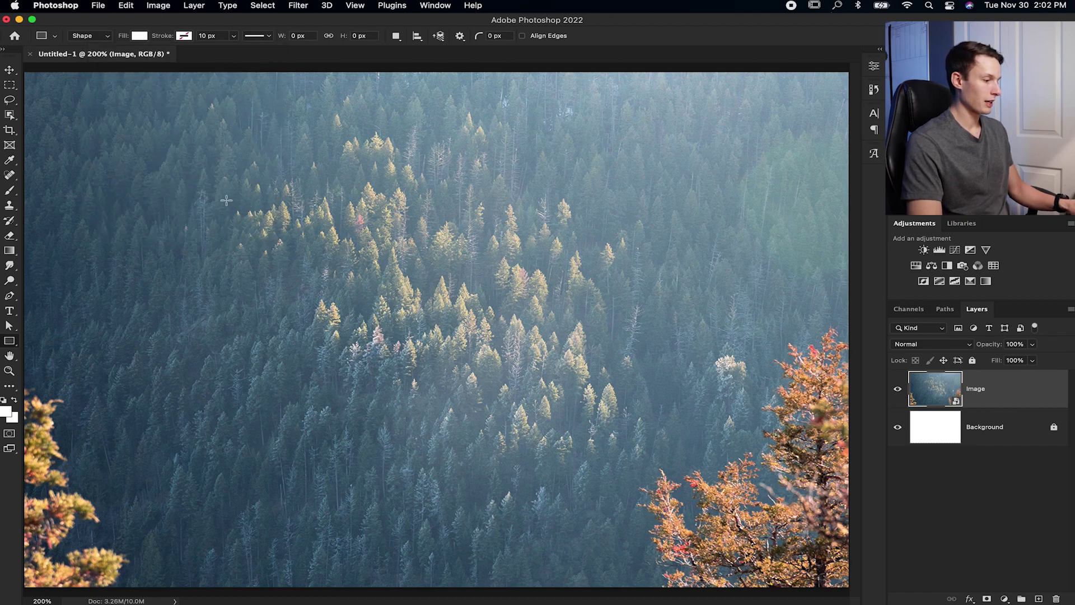
Draw a wide rectangle over the upper middle of the photo and collapse the Properties panel
left_click_drag(226, 200, 688, 353)
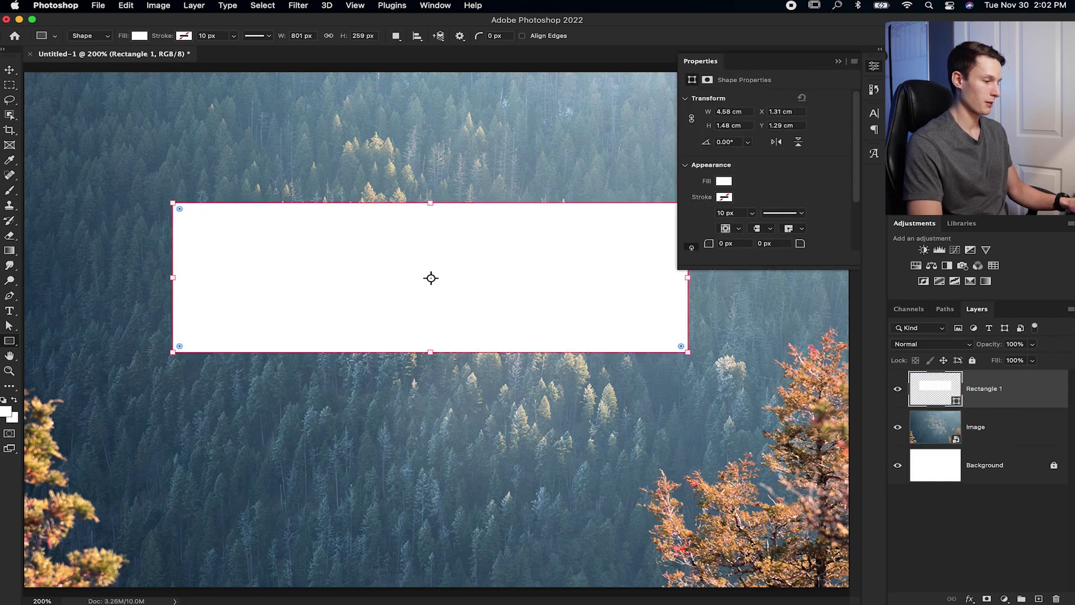
left_click(960, 521)
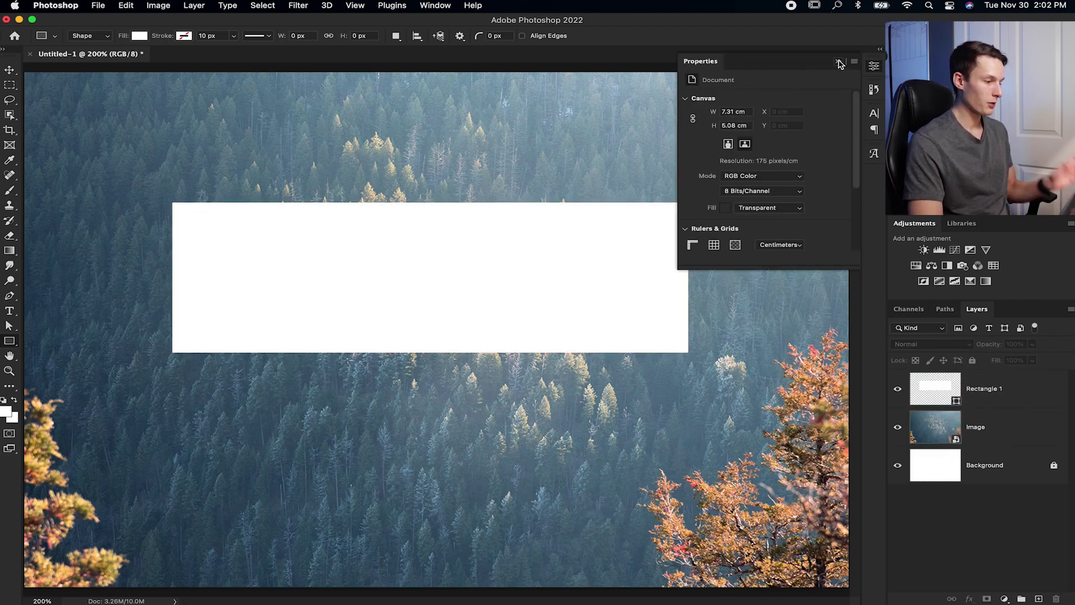
left_click(838, 62)
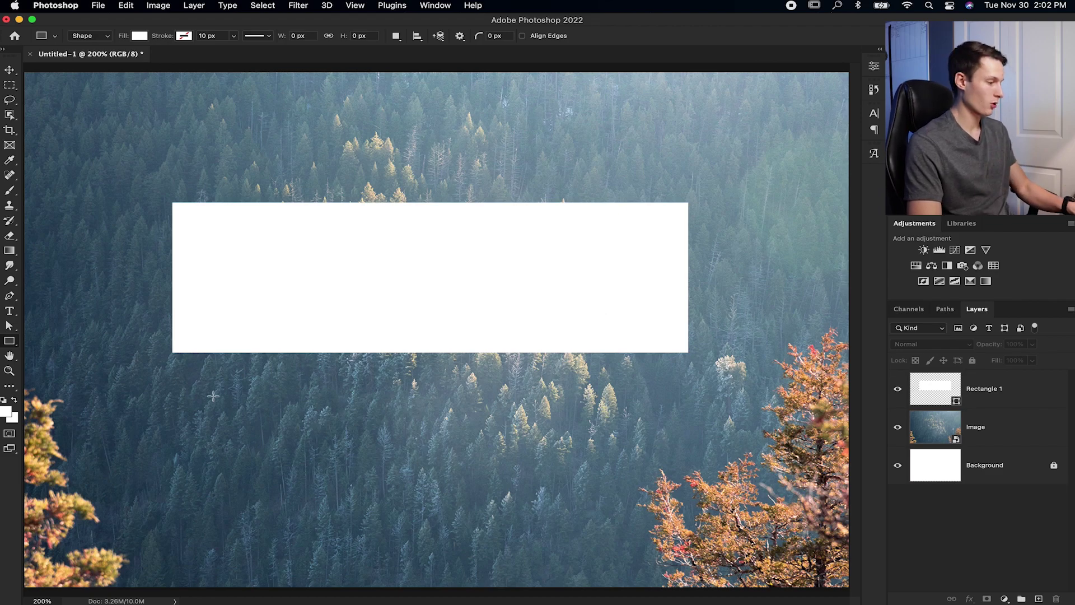
Add a new text layer on the photo reading WINTER
left_click(11, 315)
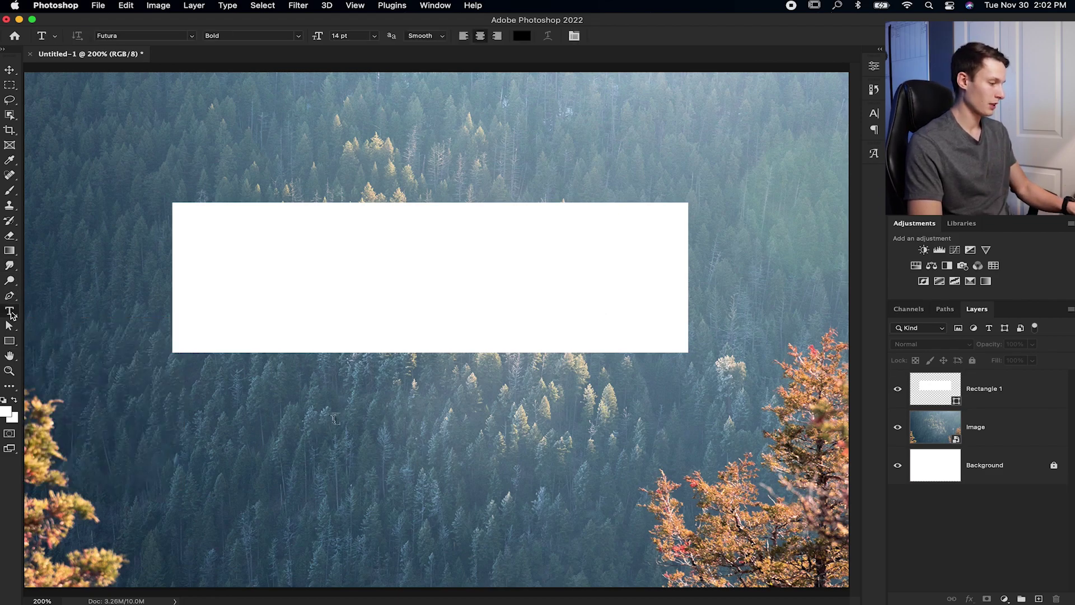
left_click(279, 400)
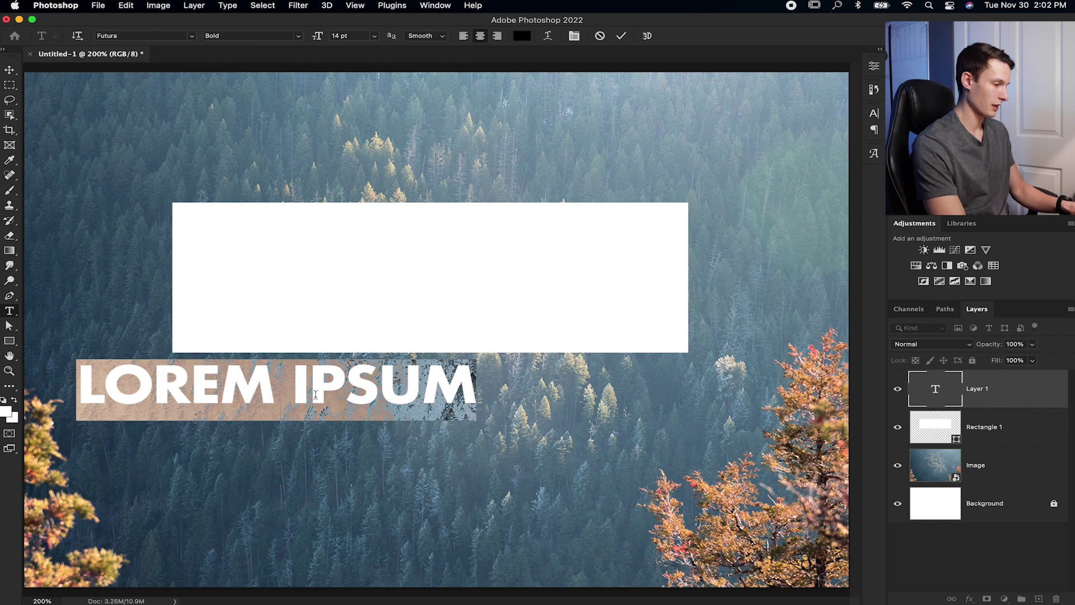
key("BackSpace")
type("WINTER")
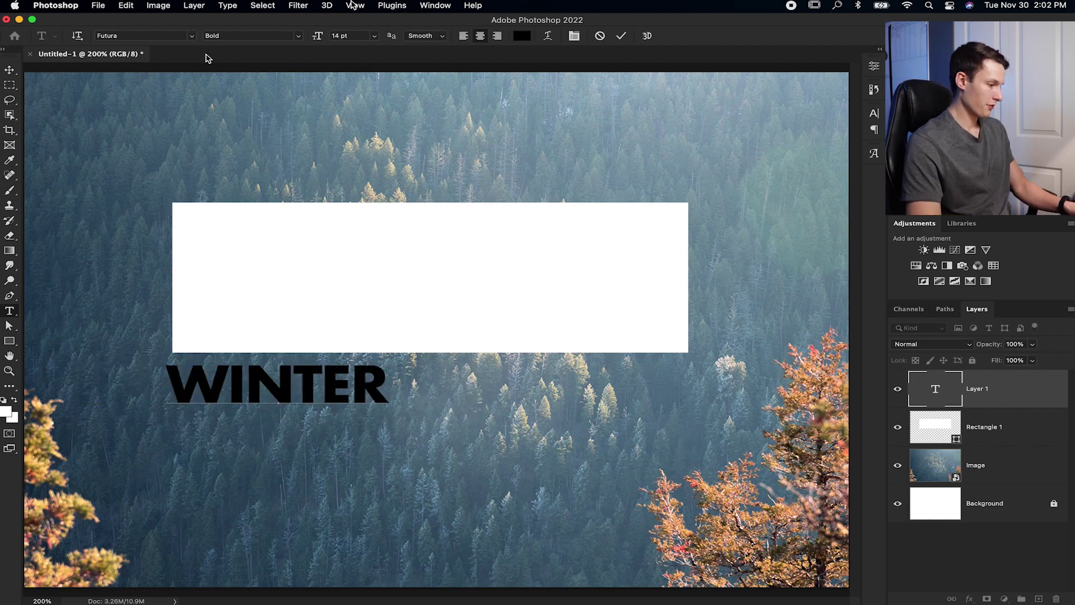
Set WINTER to Futura Bold at 23 pt and commit the text
key("ctrl+a")
left_click(191, 36)
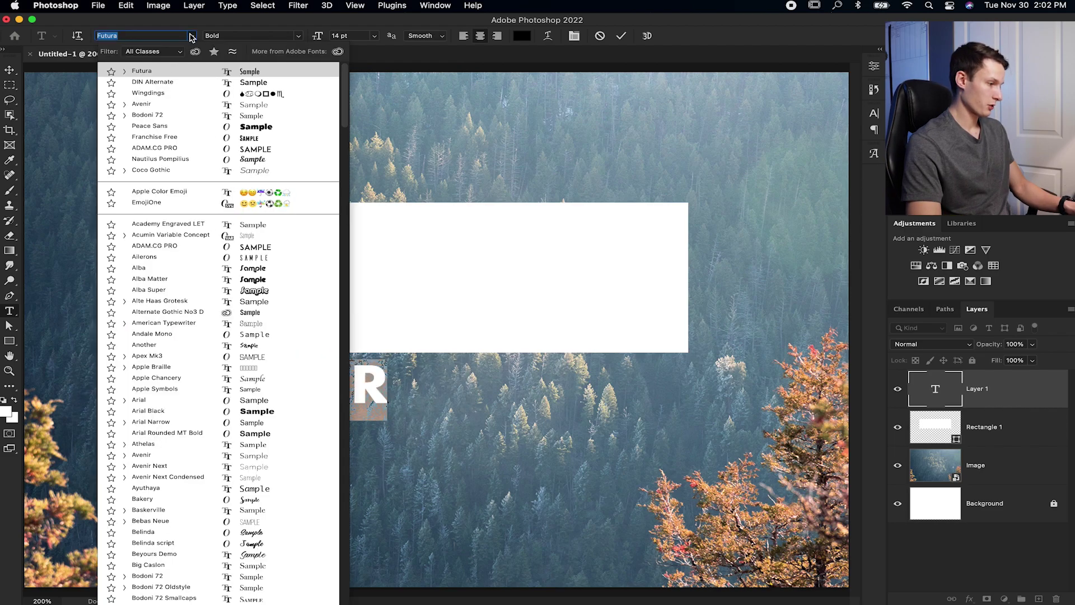
left_click(196, 37)
left_click_drag(320, 38, 325, 38)
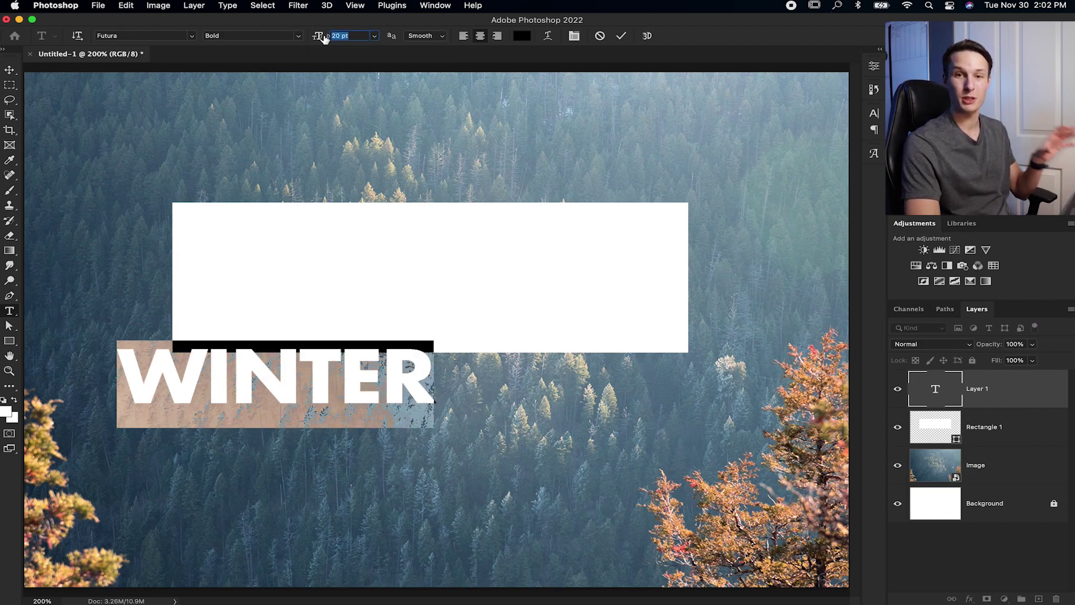
left_click_drag(324, 38, 336, 38)
left_click(622, 37)
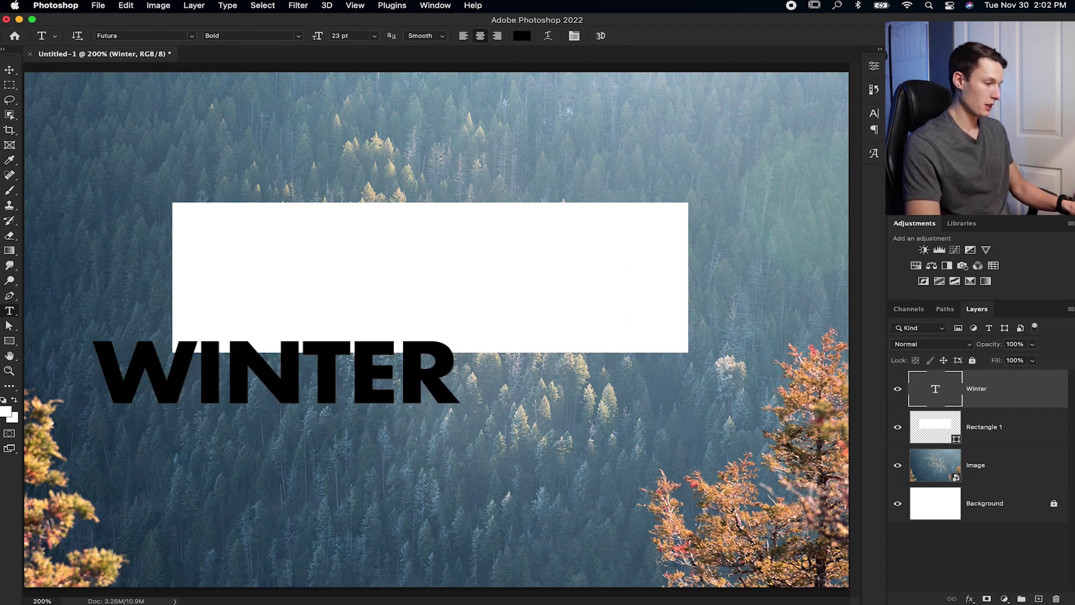
Move WINTER onto the rectangle, scale it to about 129%, and centre it horizontally on the rectangle
key("v")
left_click_drag(487, 493, 566, 418)
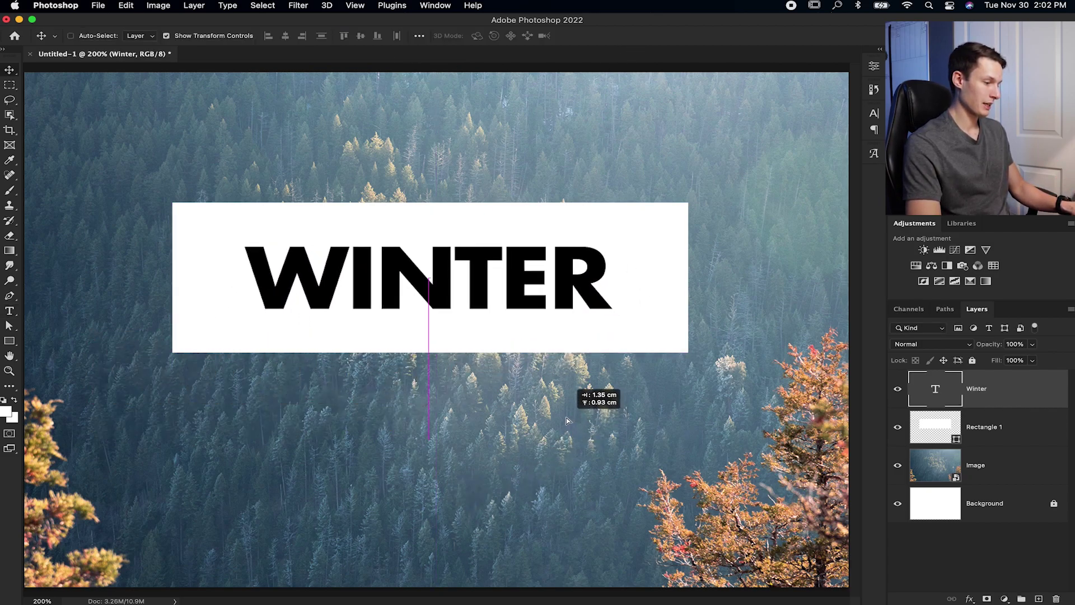
key("ctrl+t")
left_click_drag(611, 336, 732, 358)
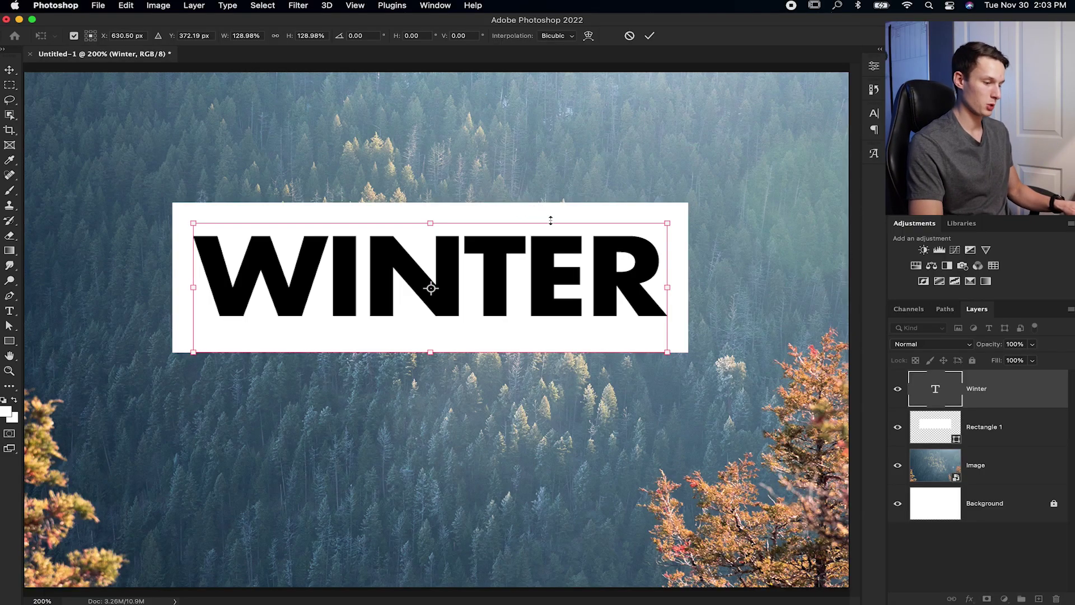
key("Return")
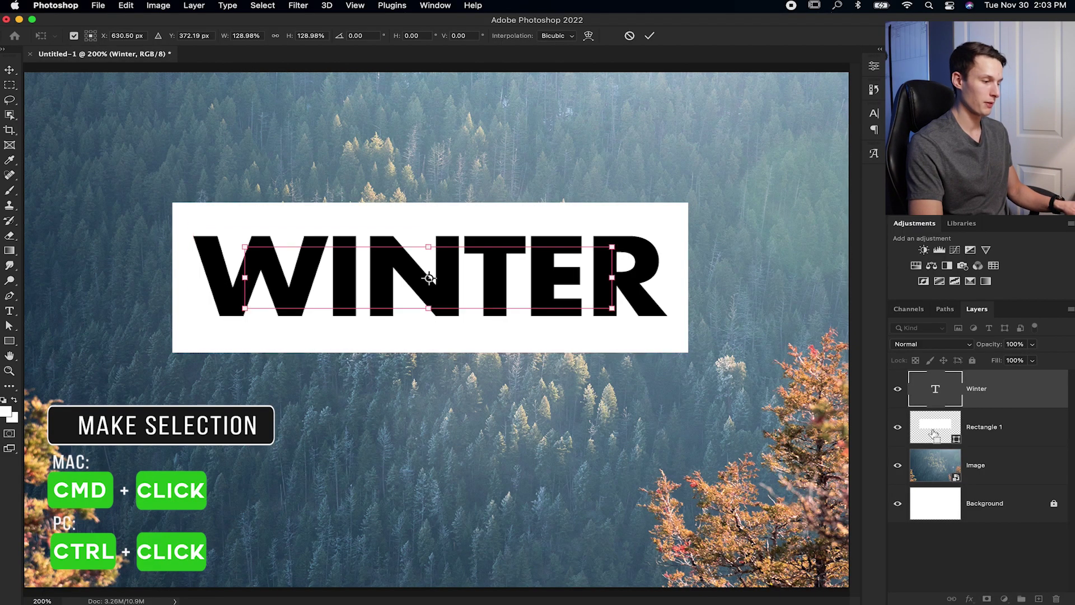
left_click(934, 432, "super")
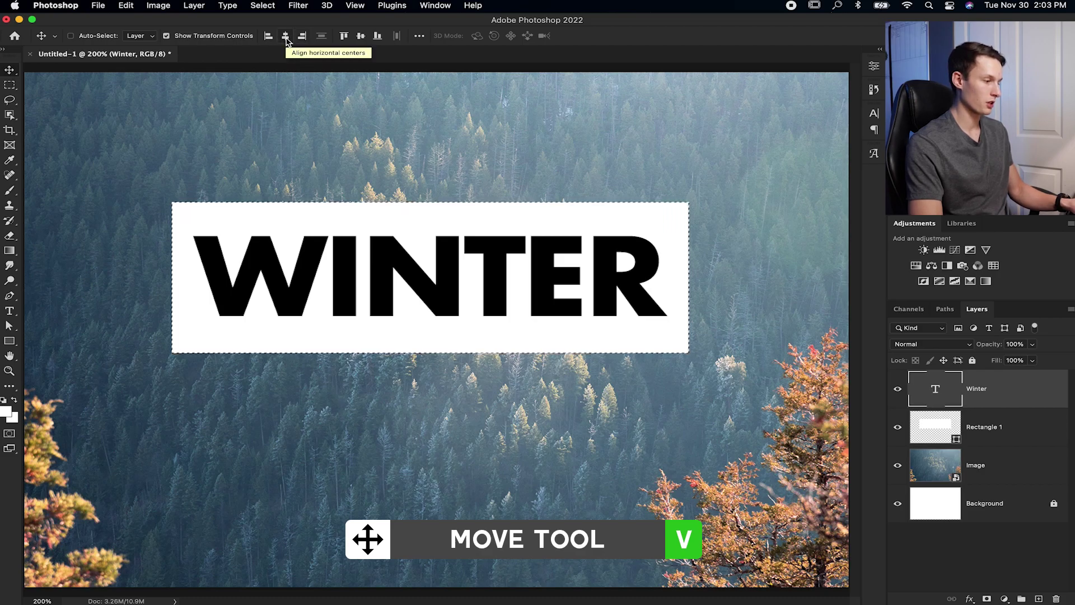
left_click(362, 35)
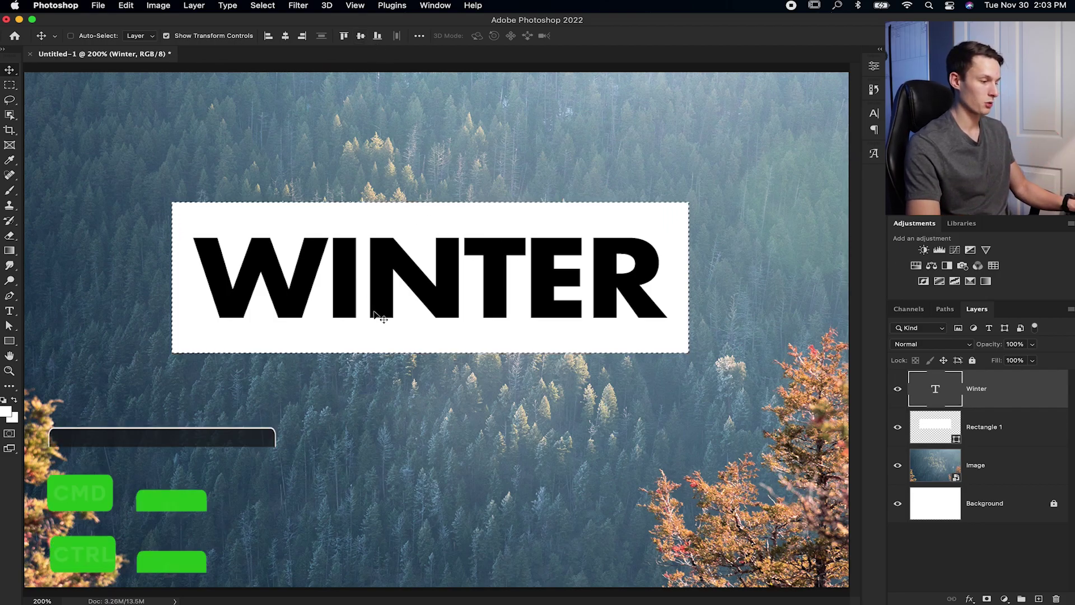
Mask Rectangle 1 with an inverted WINTER selection so the letters cut through to the forest
key("super+d")
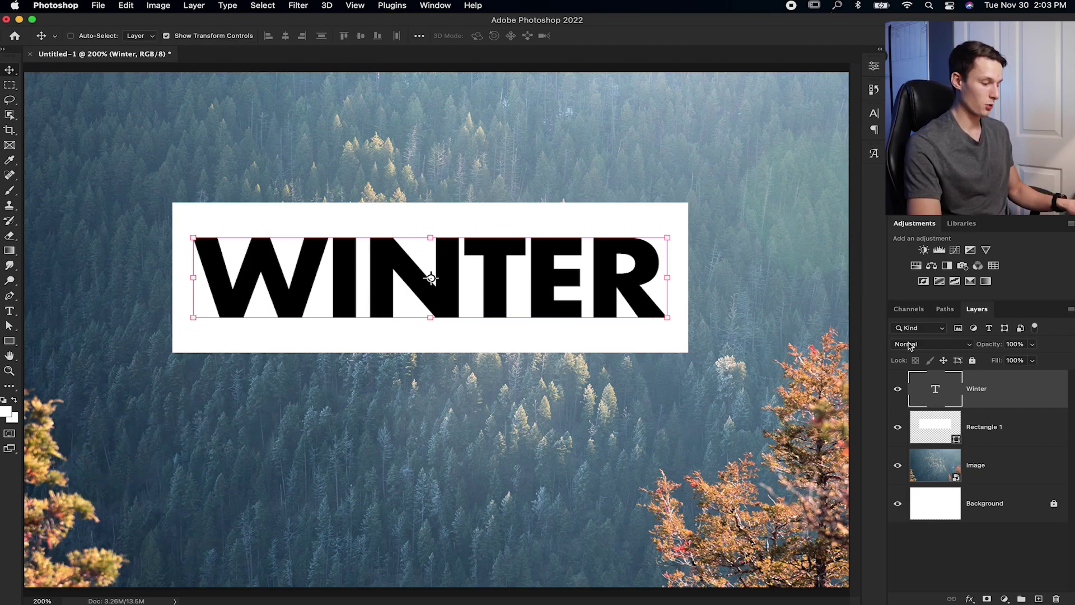
key("super")
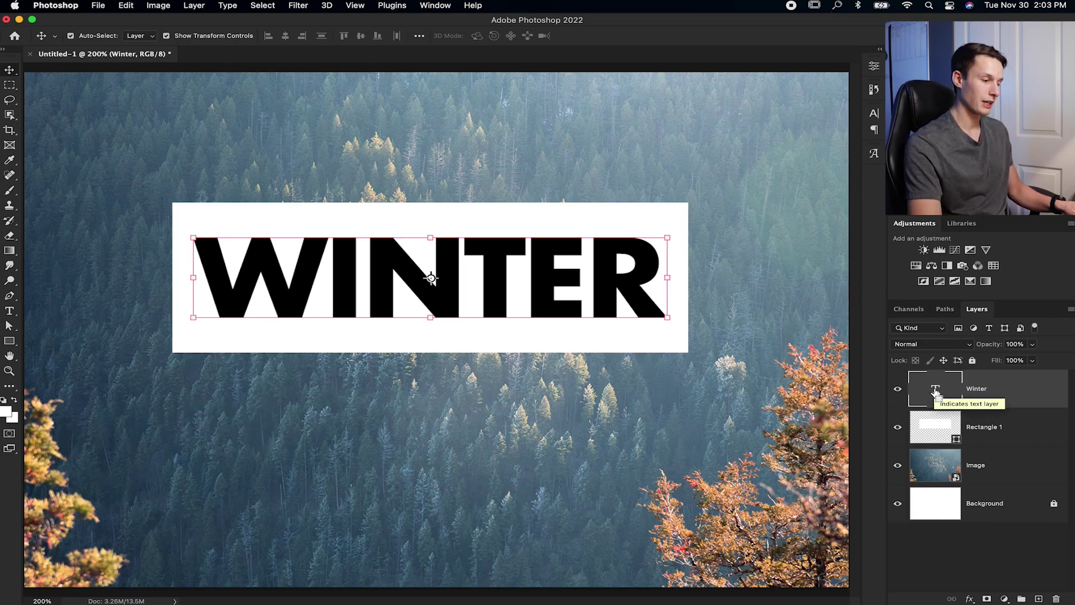
left_click(936, 392, "super")
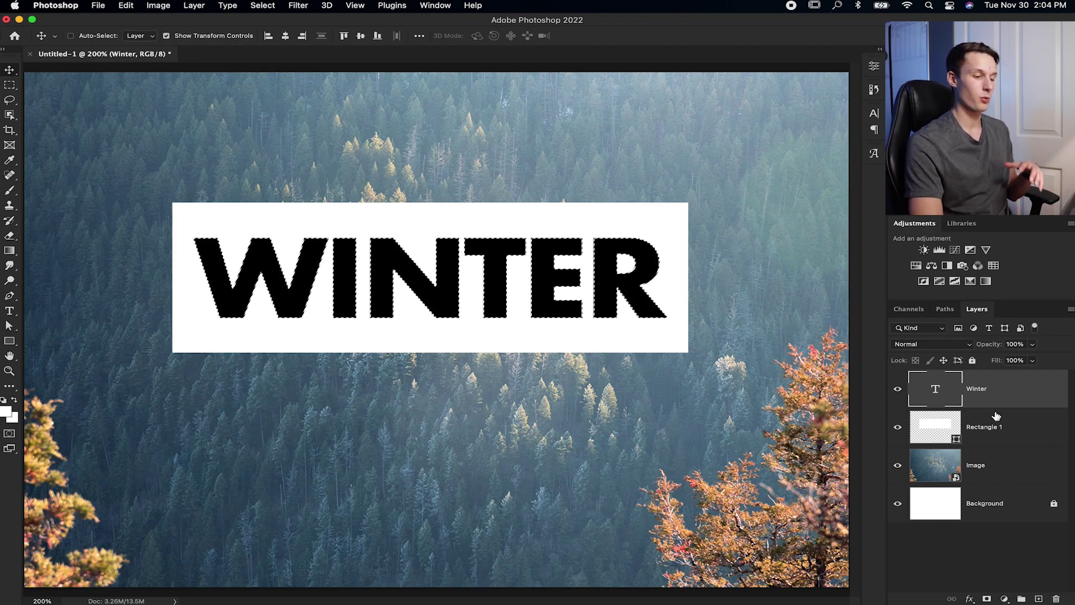
left_click(1020, 428)
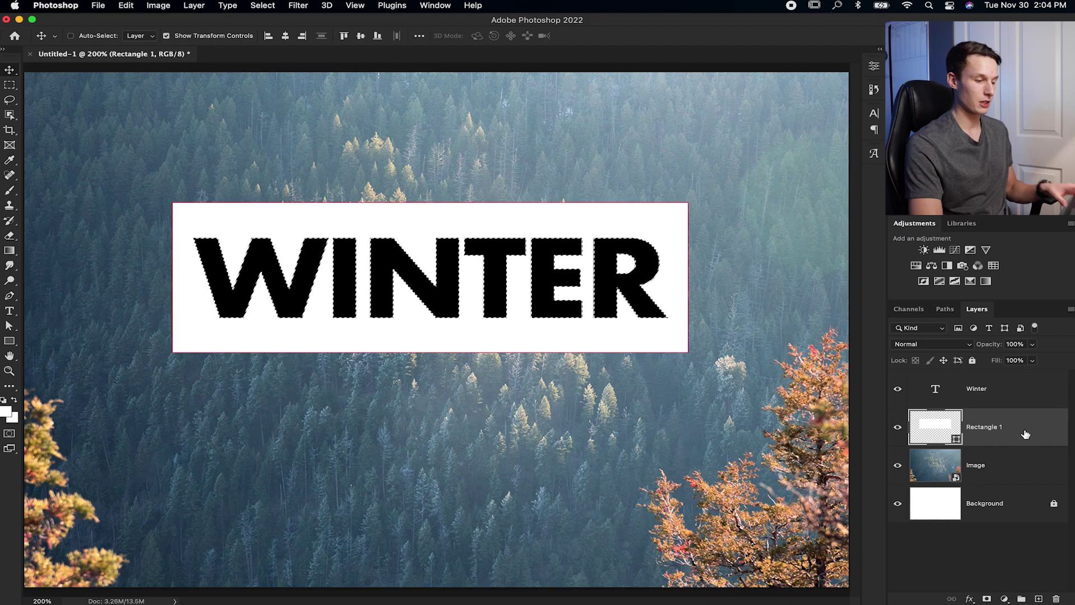
left_click(987, 598)
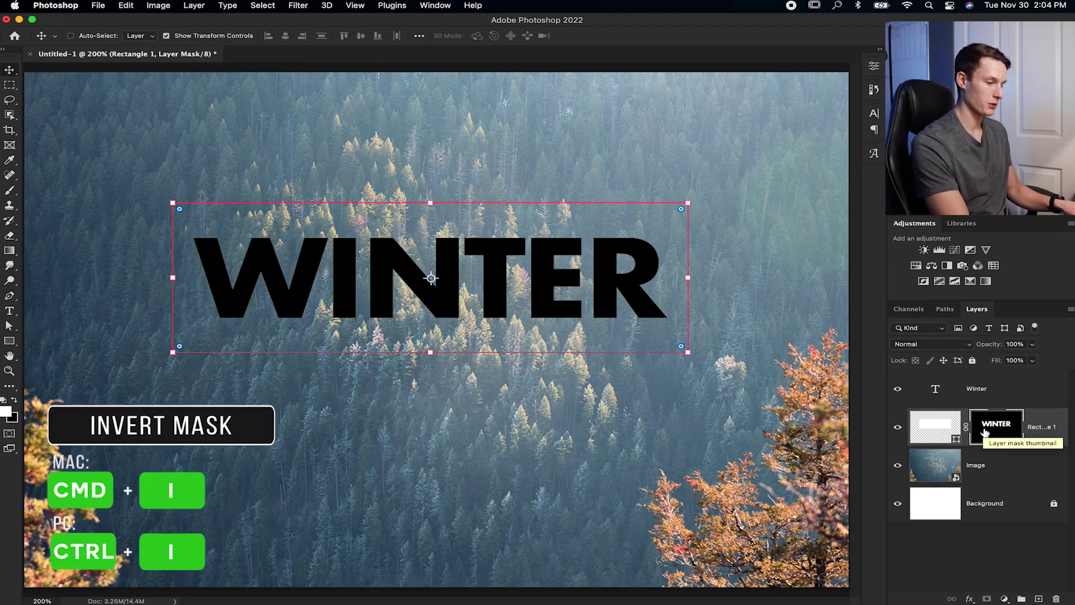
key("super+i")
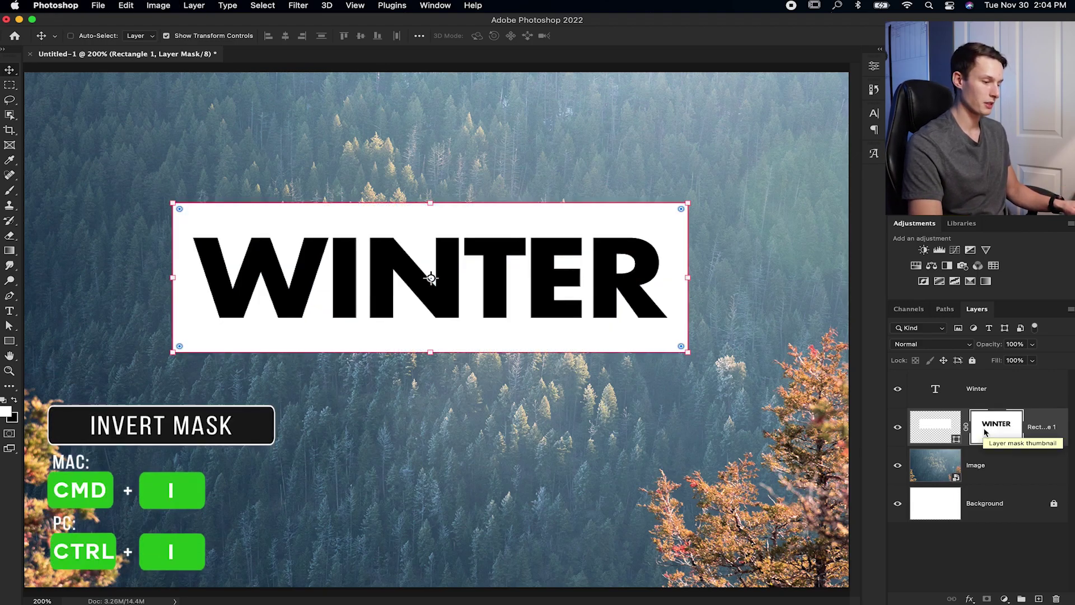
Hide the WINTER text layer, then move the banner up-left and enlarge it to about 126%
left_click(897, 390)
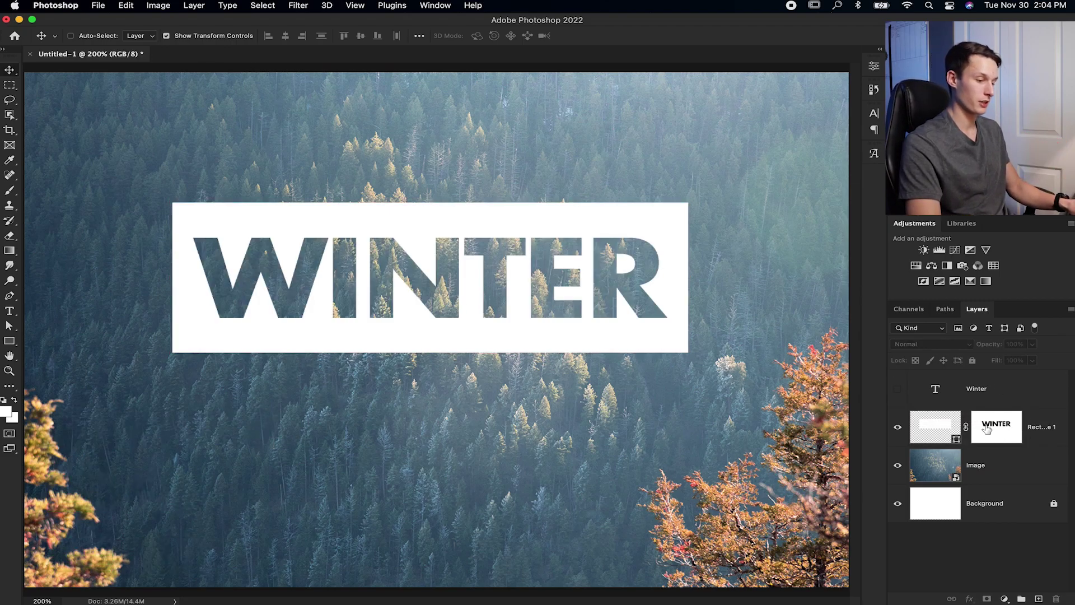
left_click(1050, 444)
left_click_drag(567, 395, 587, 330)
left_click_drag(607, 287, 742, 325)
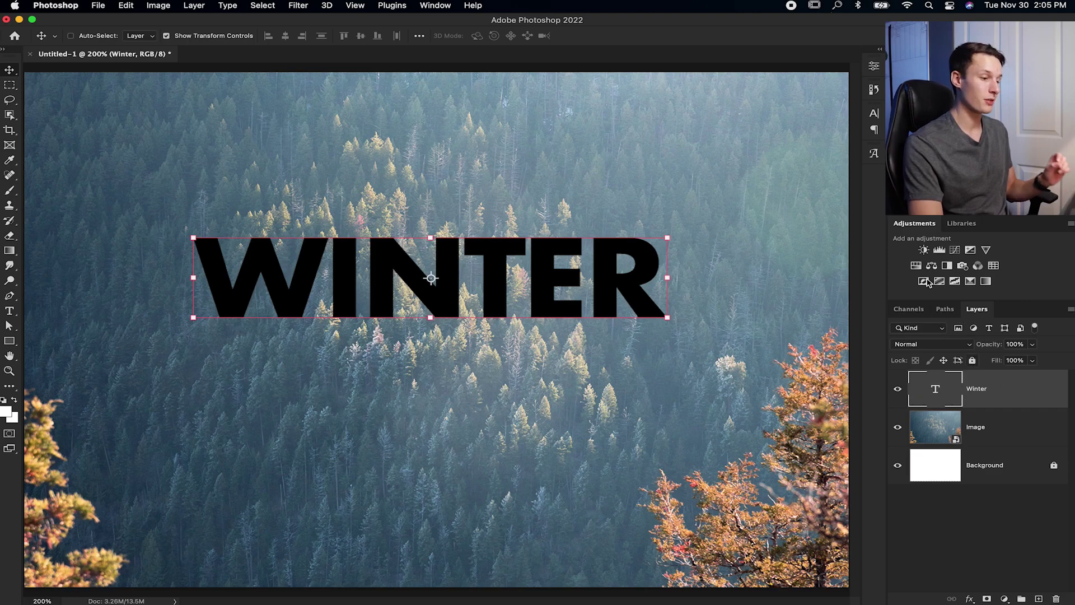
Check the WINTER text colour in Character settings, keeping it black
left_click(875, 114)
left_click(847, 182)
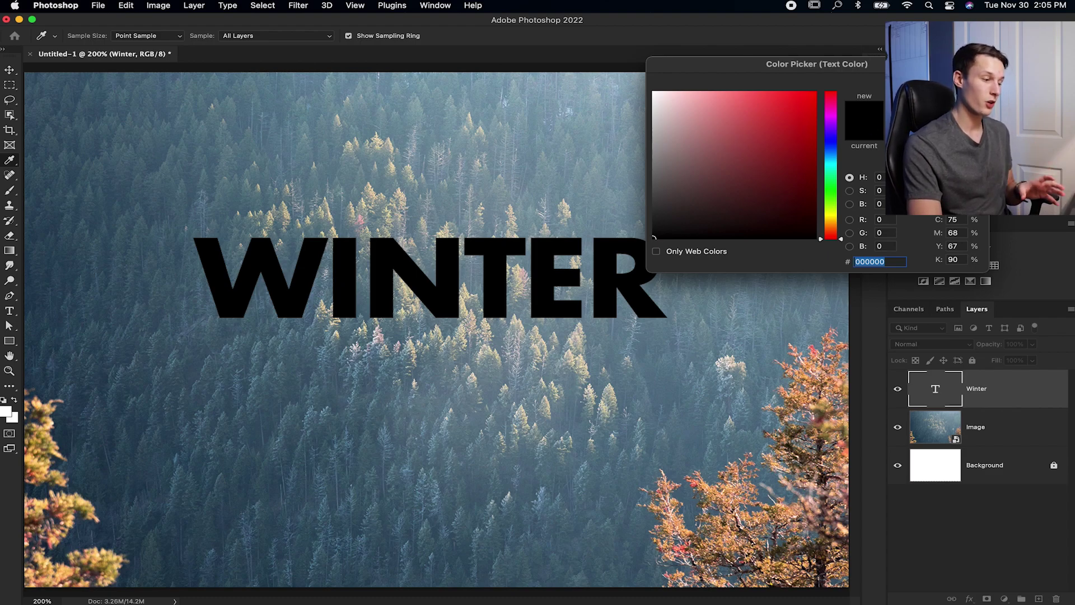
key("Return")
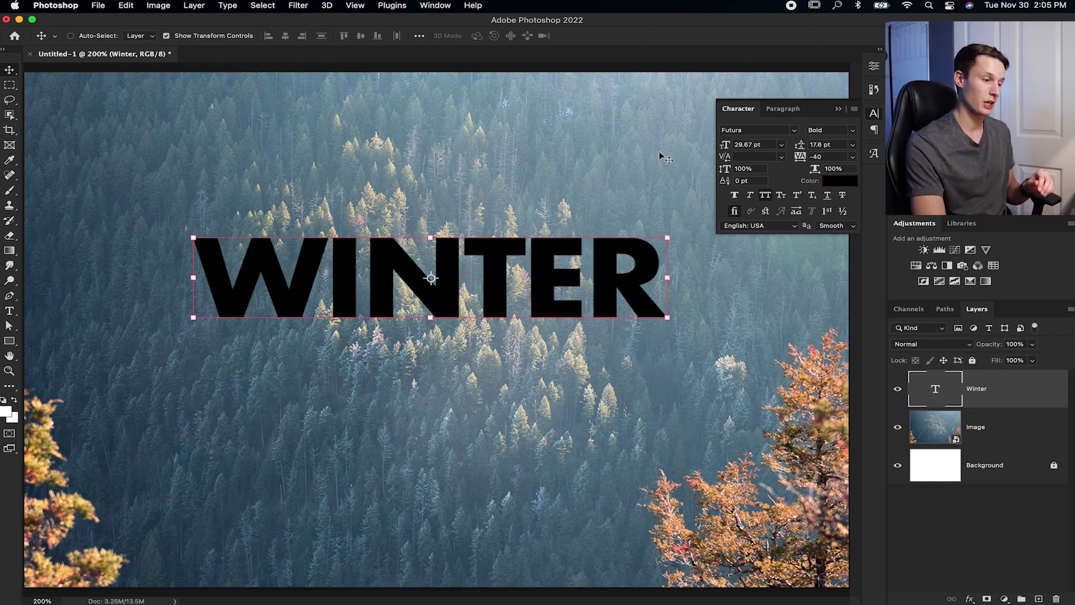
left_click(839, 111)
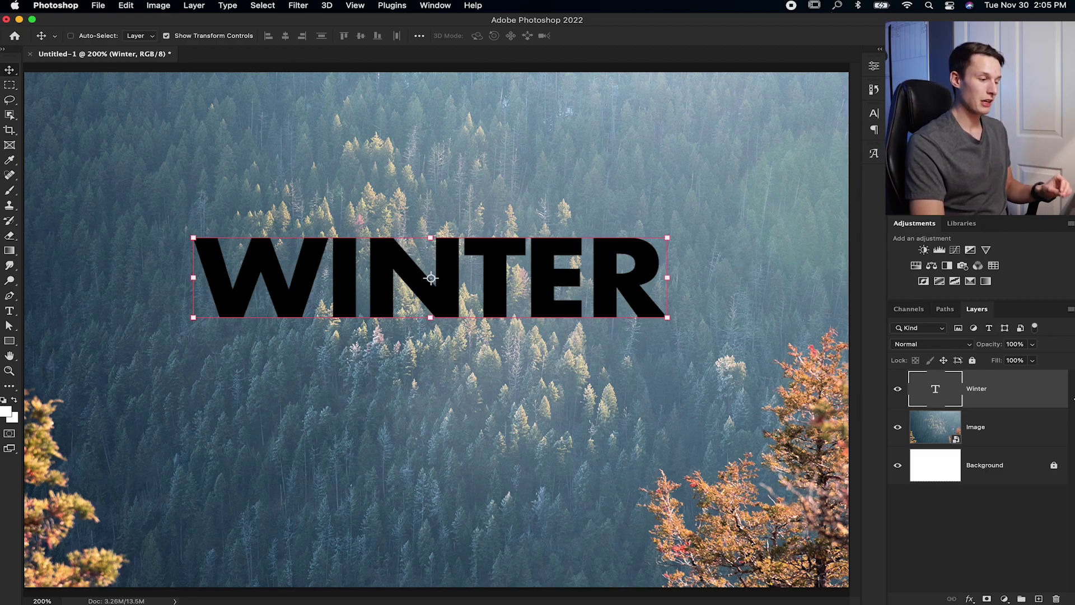
Convert the Winter text layer to a shape and switch to the shape tool with U
right_click(1028, 397)
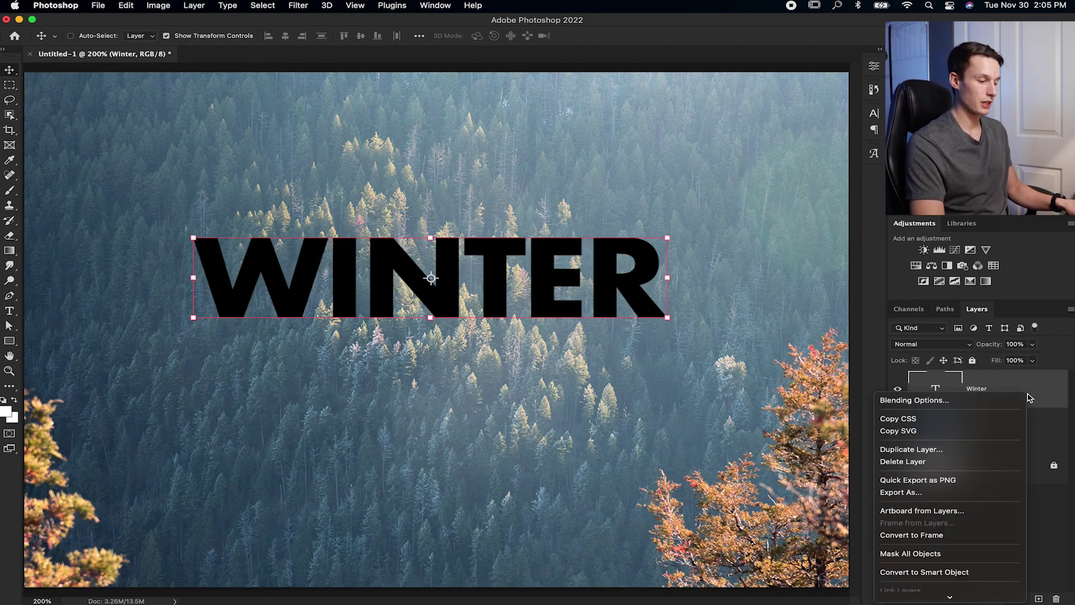
scroll(923, 448, "down", 5)
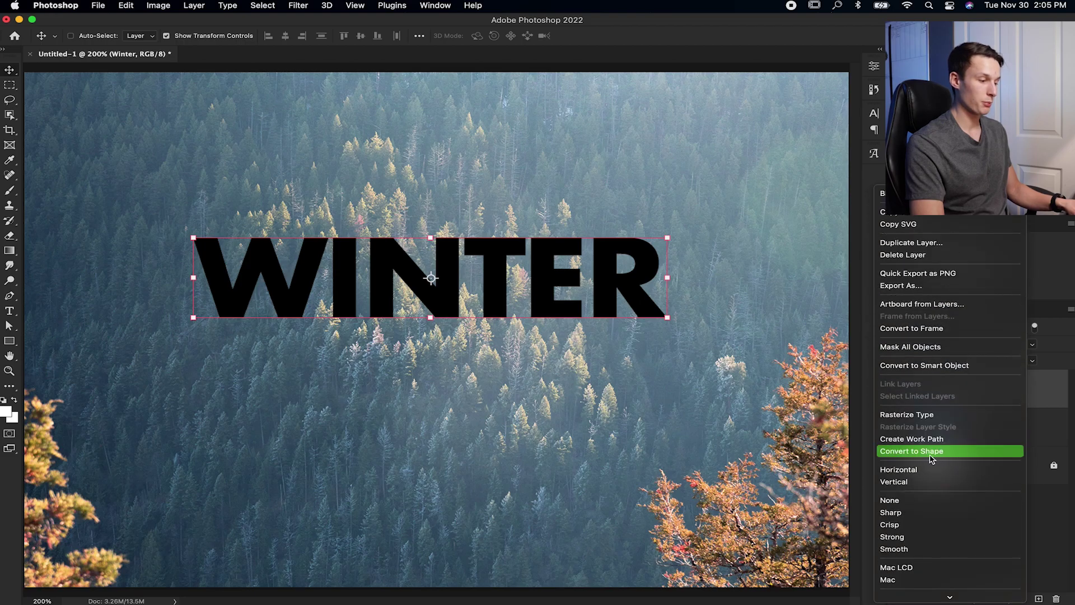
left_click(924, 451)
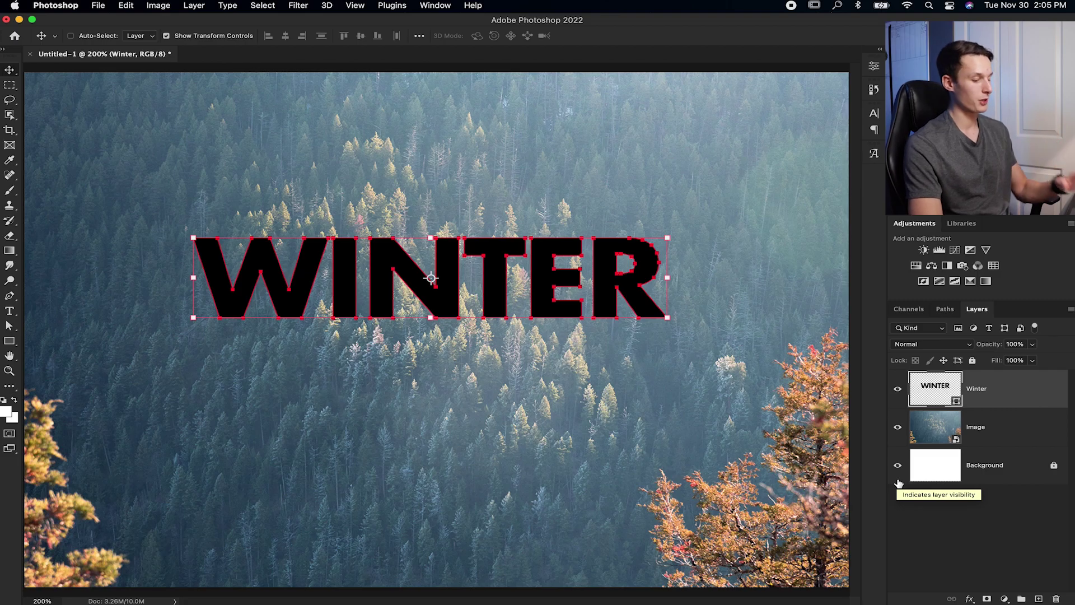
key("u")
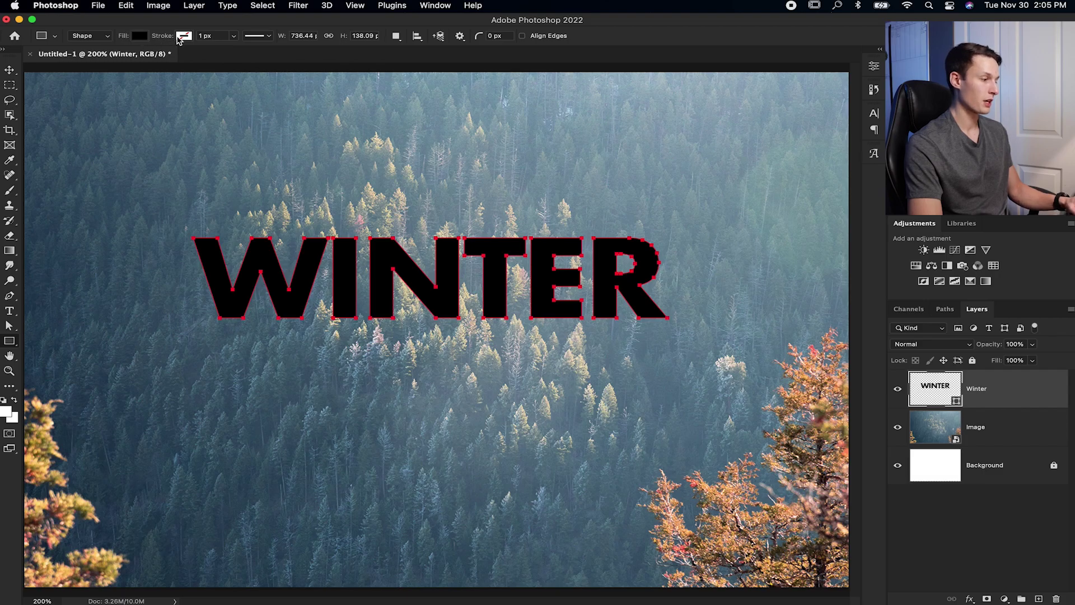
Give the WINTER shape no fill and a thicker white stroke
left_click(140, 36)
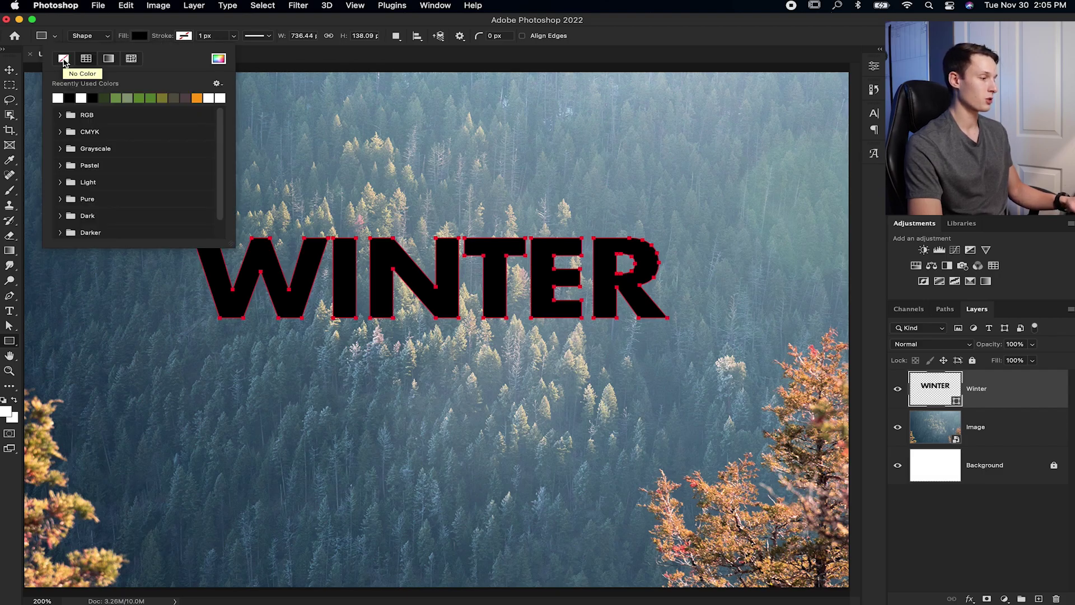
left_click(64, 60)
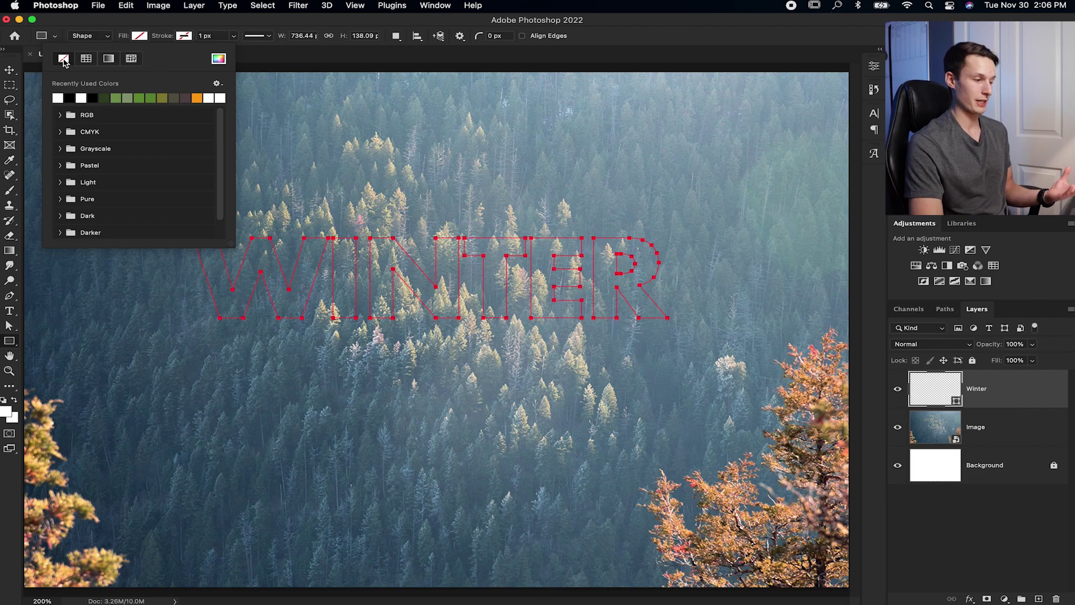
left_click(182, 37)
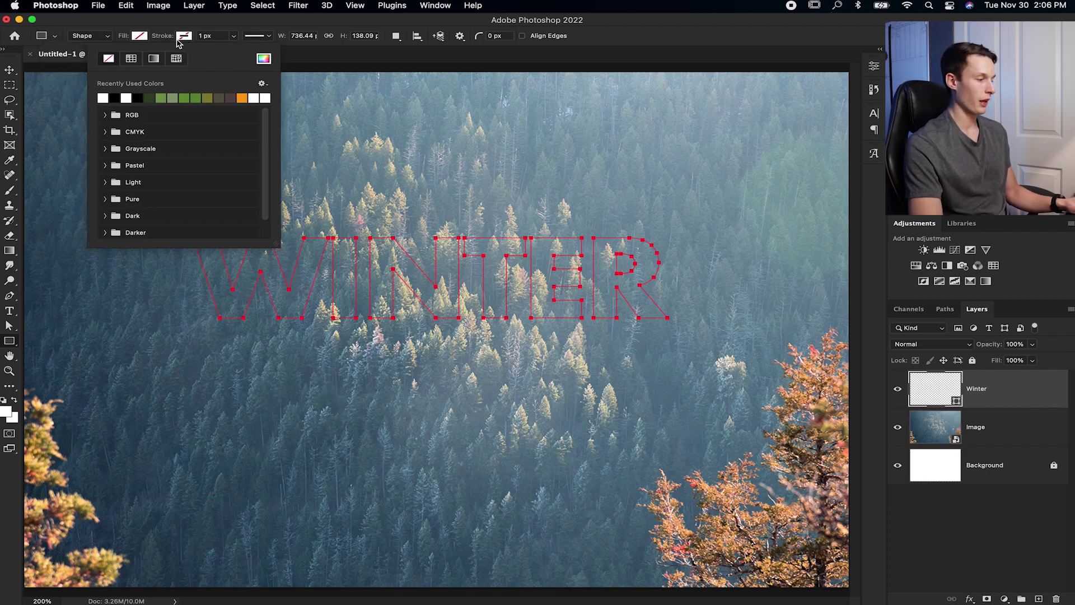
left_click(130, 97)
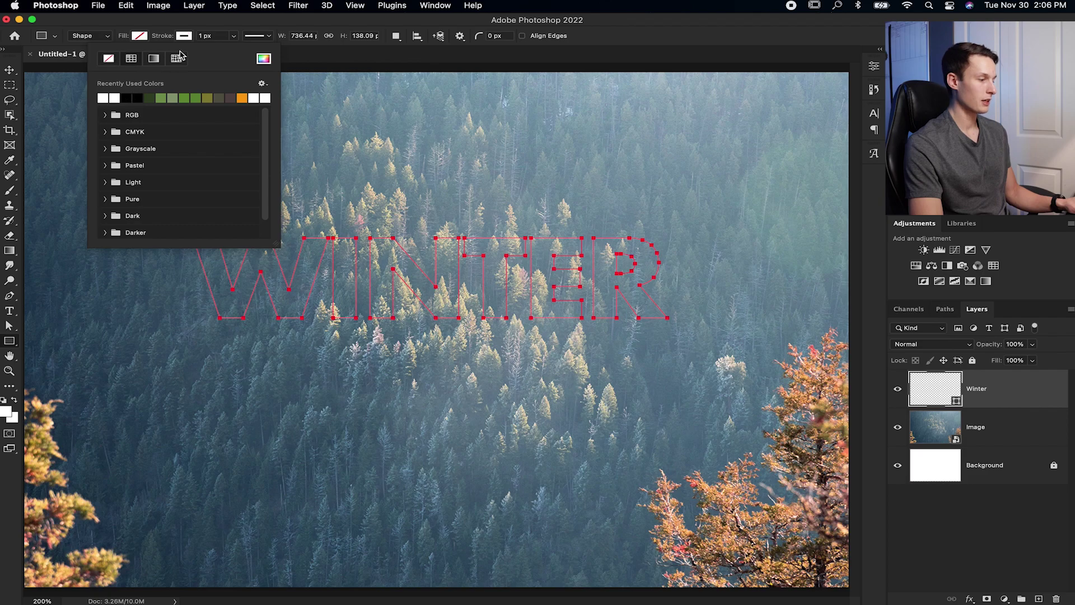
left_click(232, 37)
left_click_drag(231, 52, 236, 52)
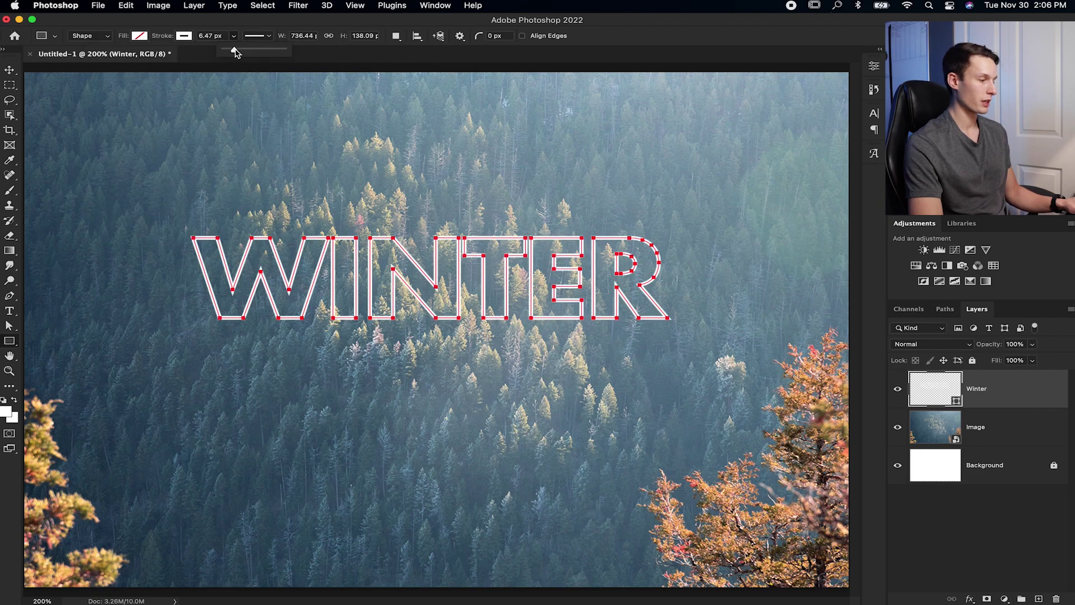
left_click(977, 533)
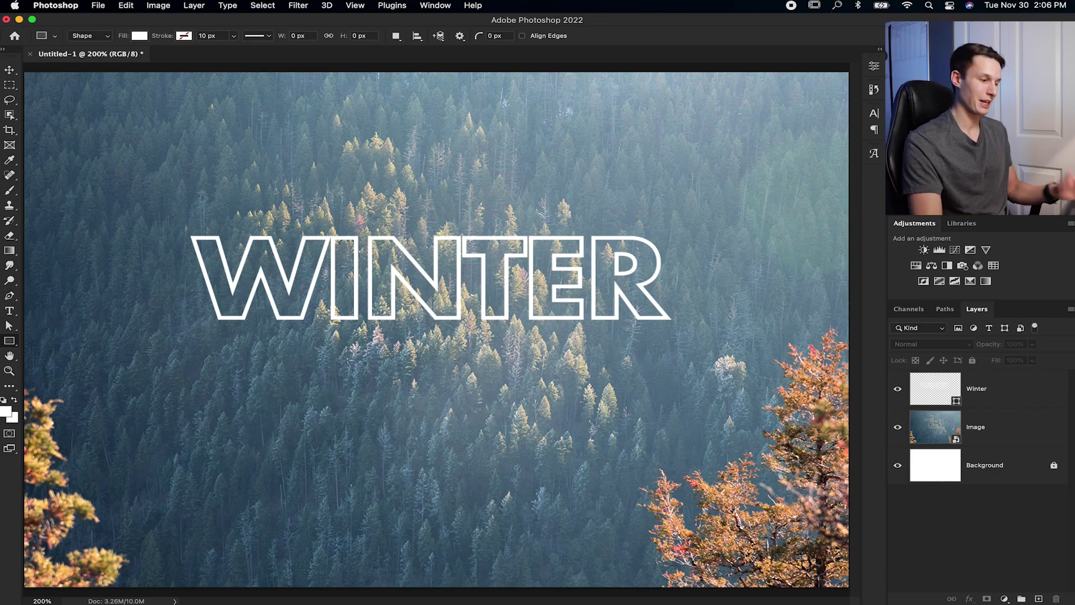
Move the Winter outline layer slightly up over the forest
left_click(1014, 398)
key("v")
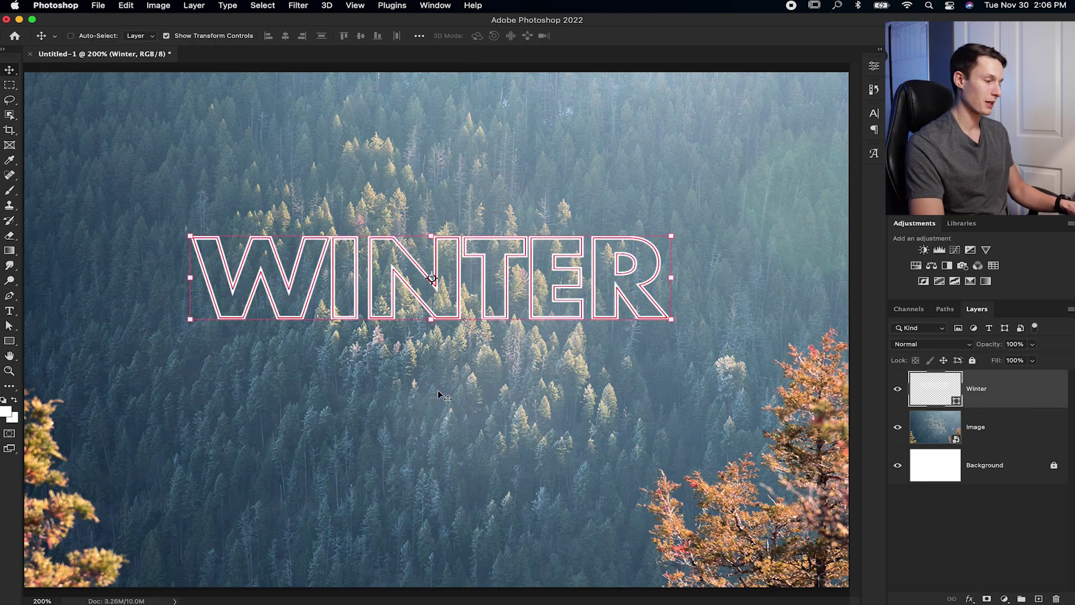
left_click_drag(576, 442, 559, 424)
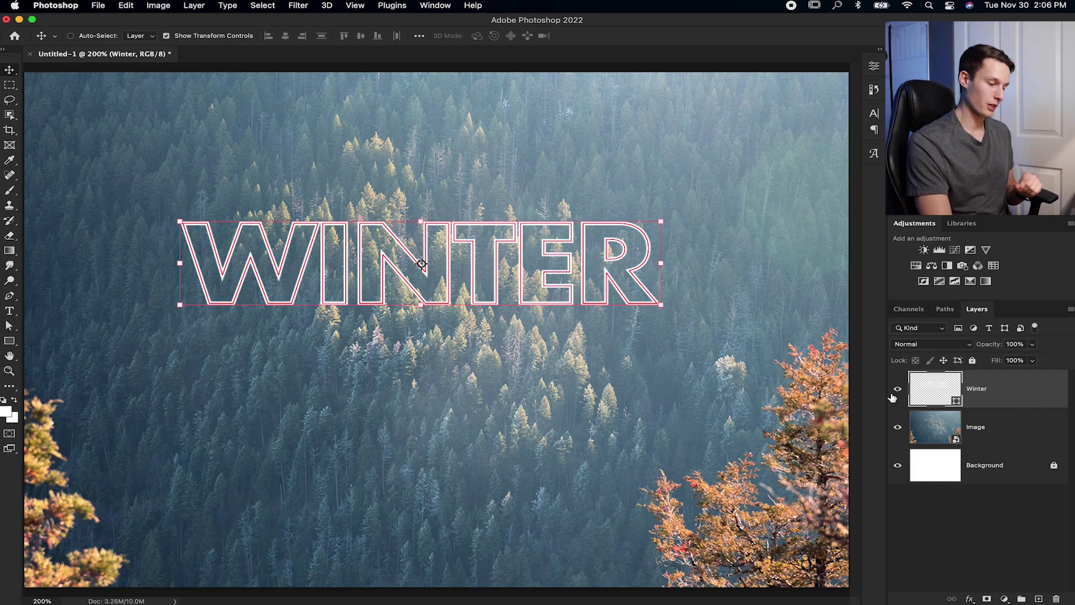
Replace the outline layer with a new WINTER text layer moved toward the photo's centre
key("Delete")
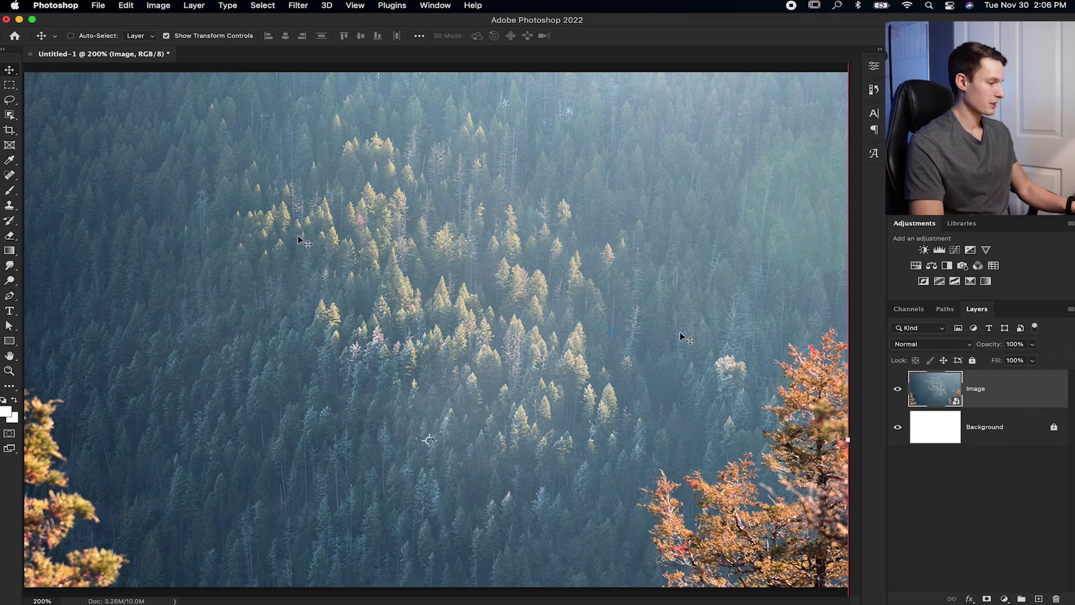
key("t")
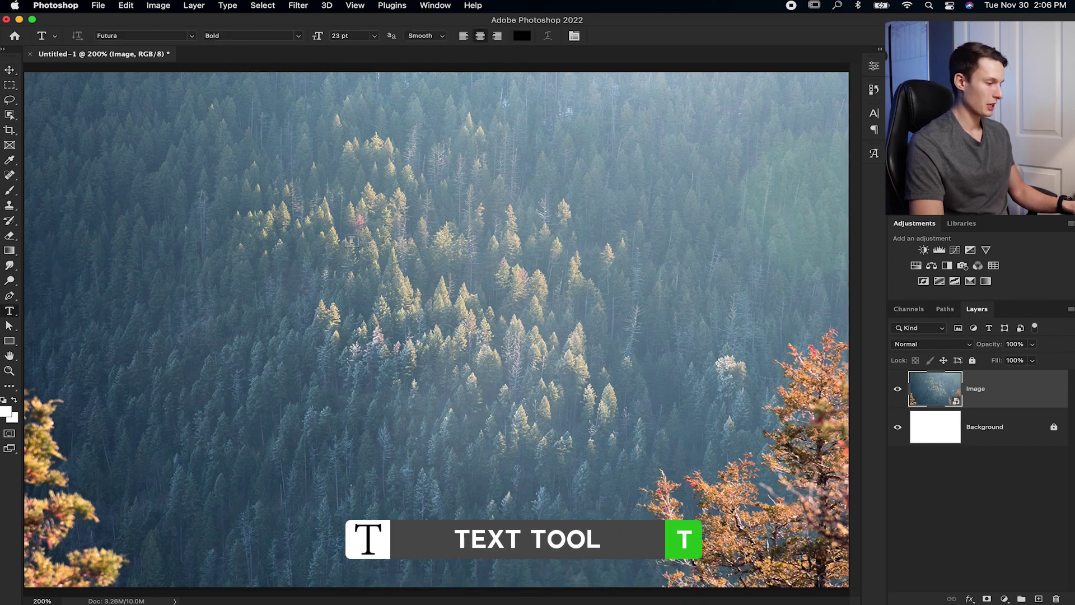
left_click(340, 266)
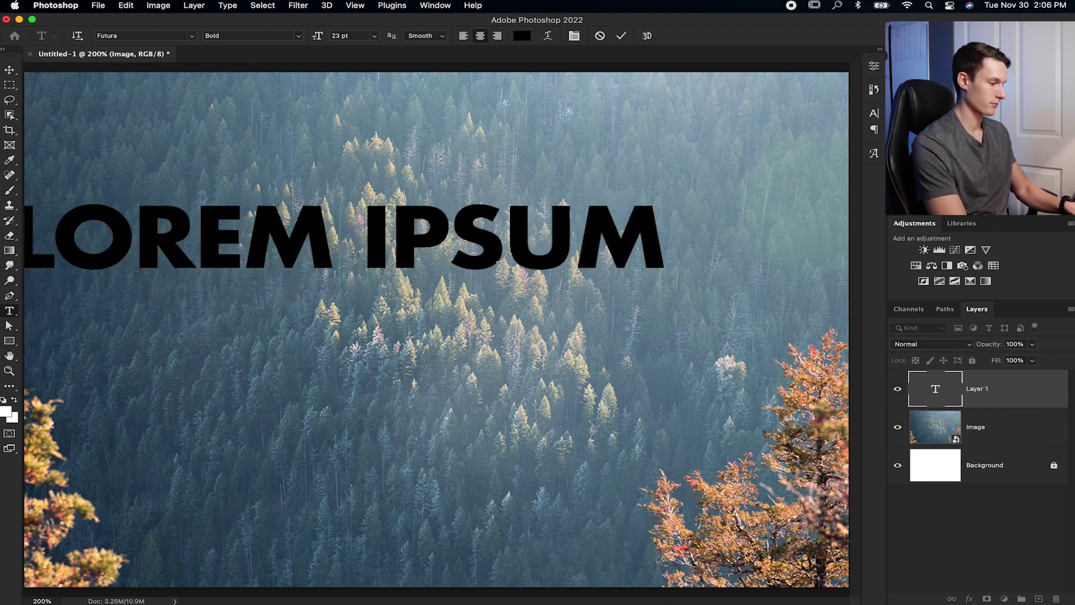
key("BackSpace")
type("WINTER")
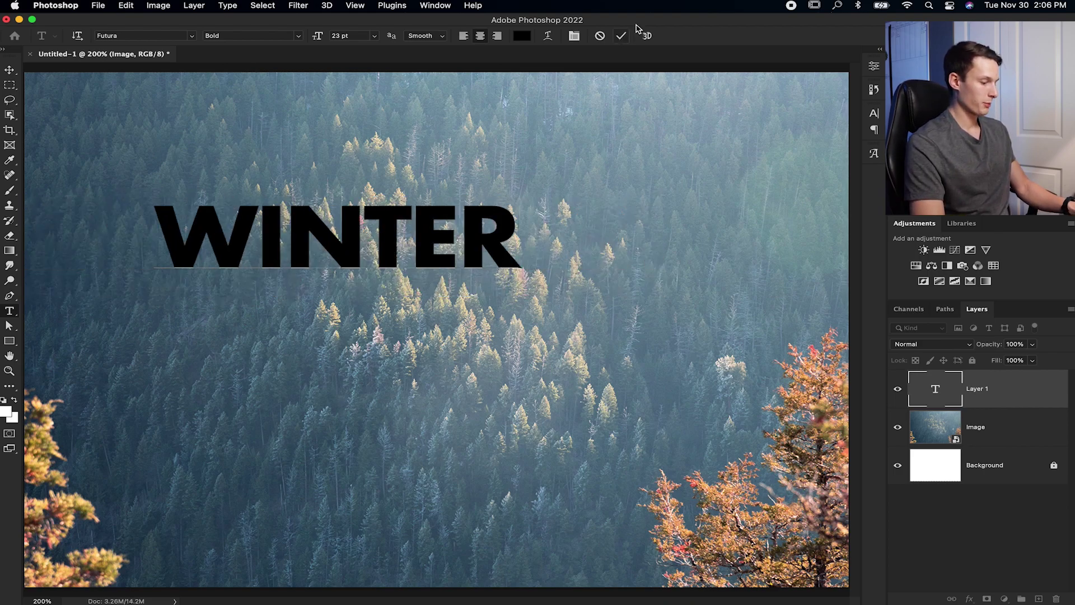
left_click(620, 36)
key("v")
left_click_drag(443, 377, 541, 414)
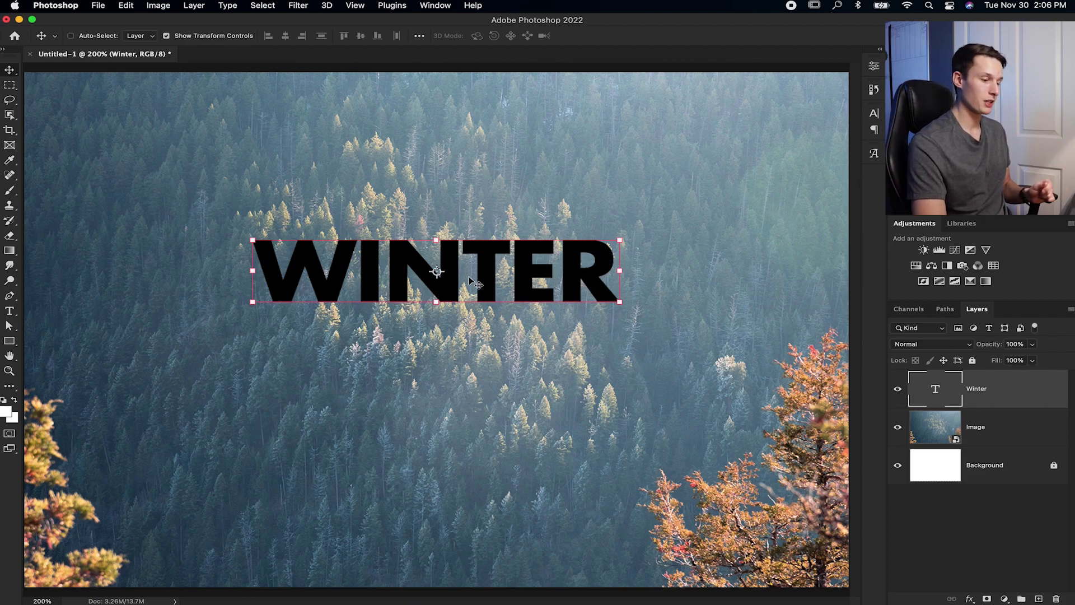
Set the WINTER layer's blend mode to Screen and open its layer style settings
left_click(925, 344)
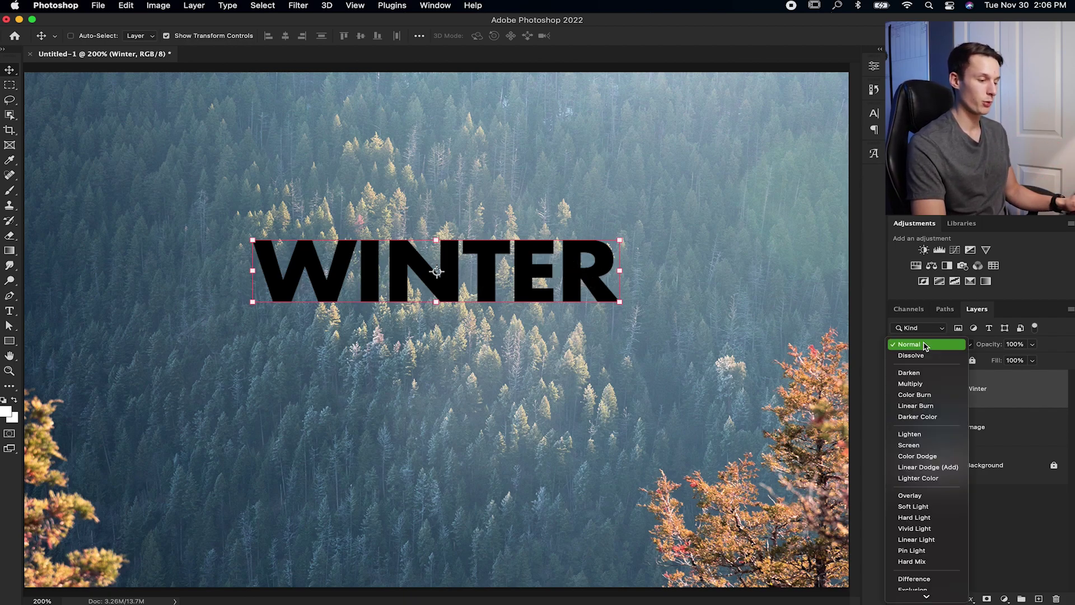
left_click(923, 445)
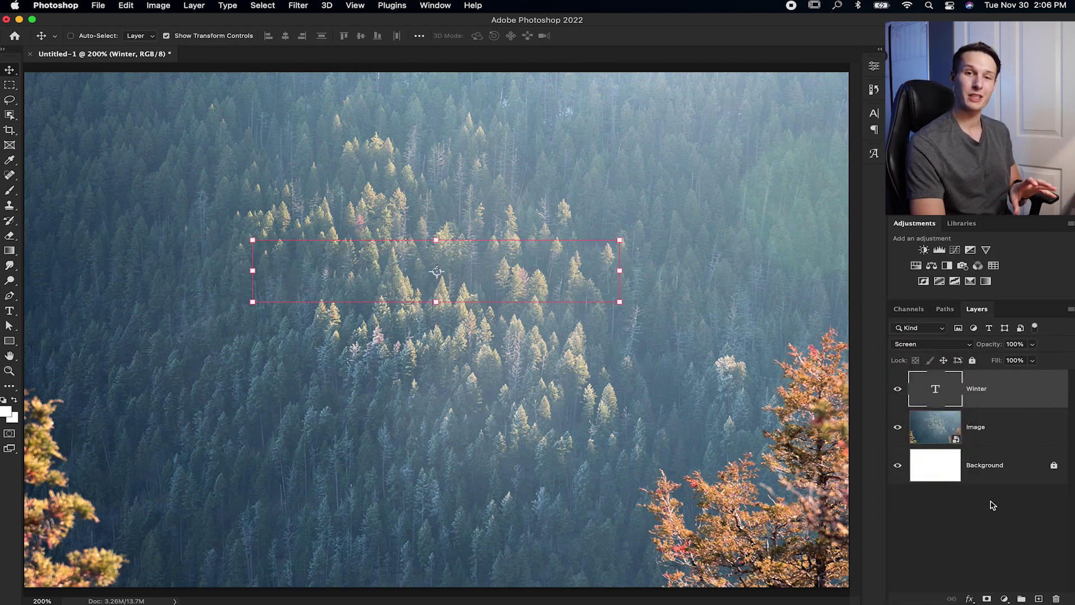
double_click(1036, 391)
Add an Outer Bevel & Emboss to WINTER with depth raised to 272% and 4 px size
left_click_drag(779, 306, 746, 295)
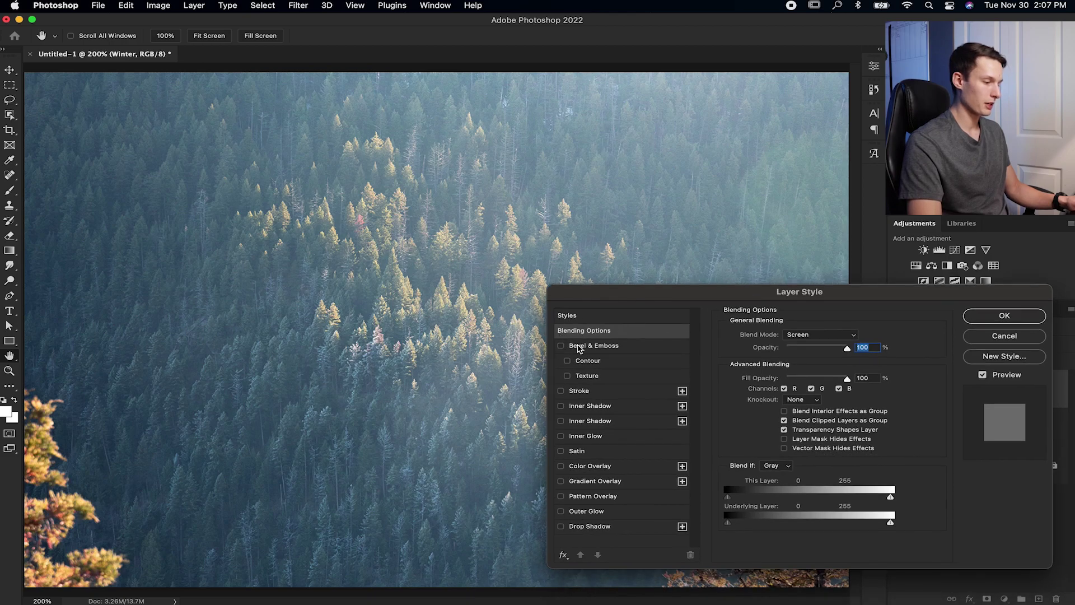
left_click(561, 346)
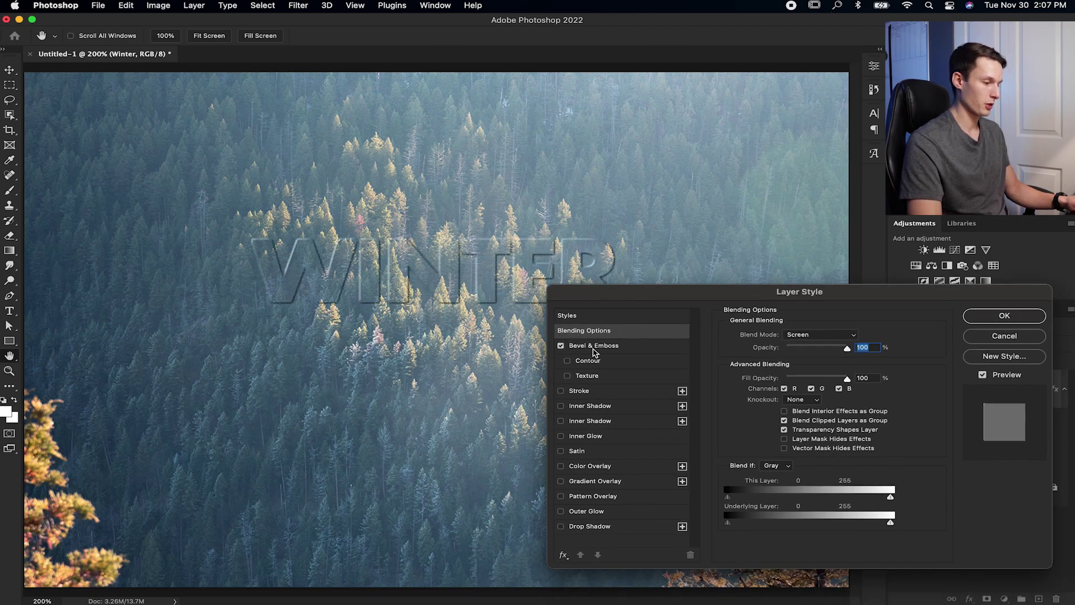
left_click(641, 352)
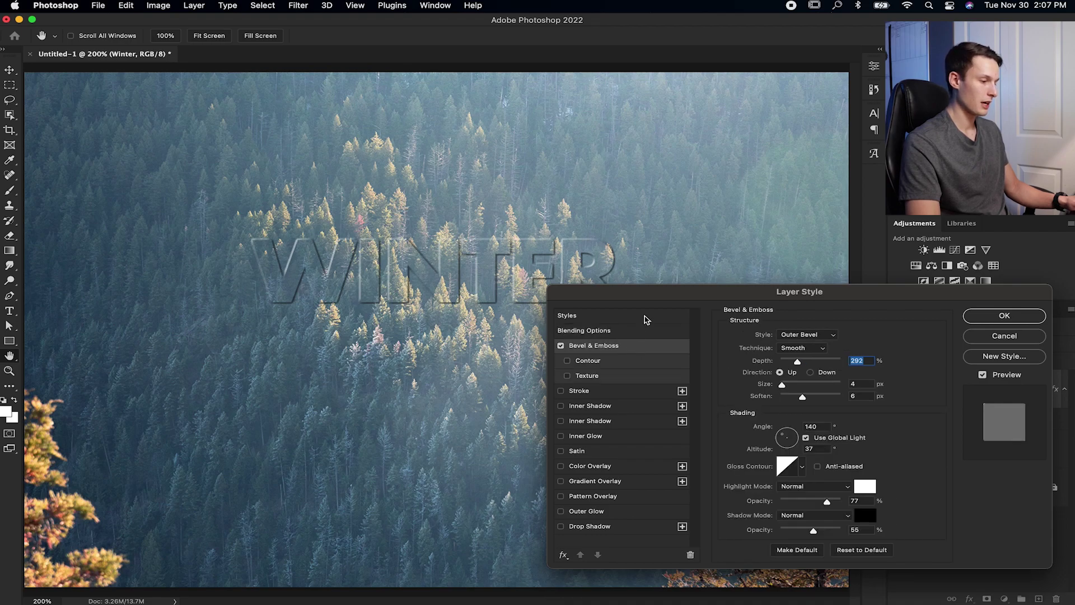
left_click_drag(678, 290, 618, 327)
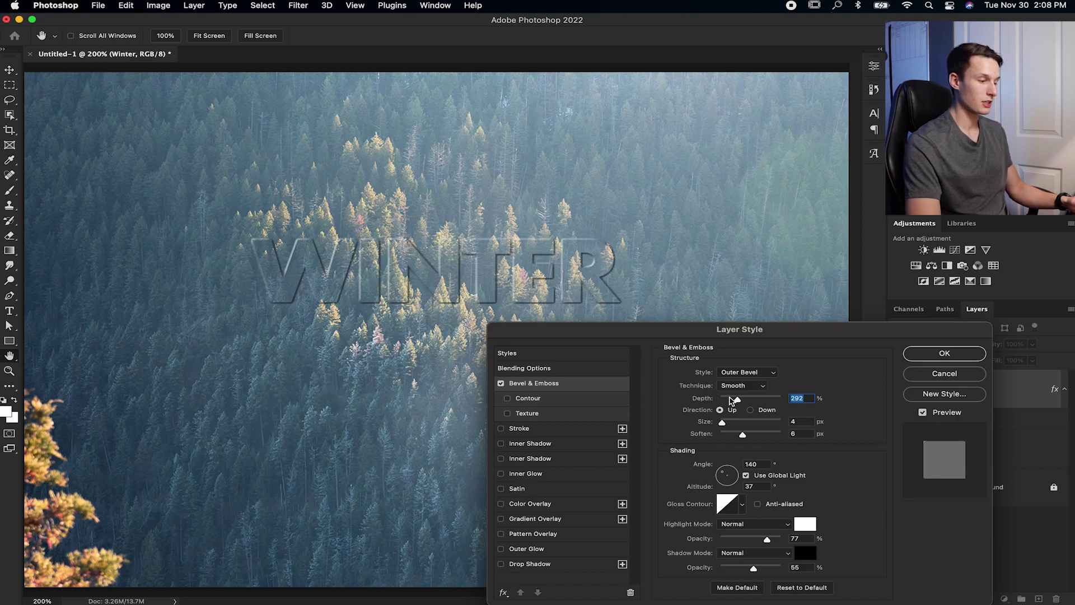
mouse_move(738, 399)
left_mouse_down()
mouse_move(764, 403)
mouse_move(733, 400)
mouse_move(763, 403)
mouse_move(753, 403)
left_mouse_up()
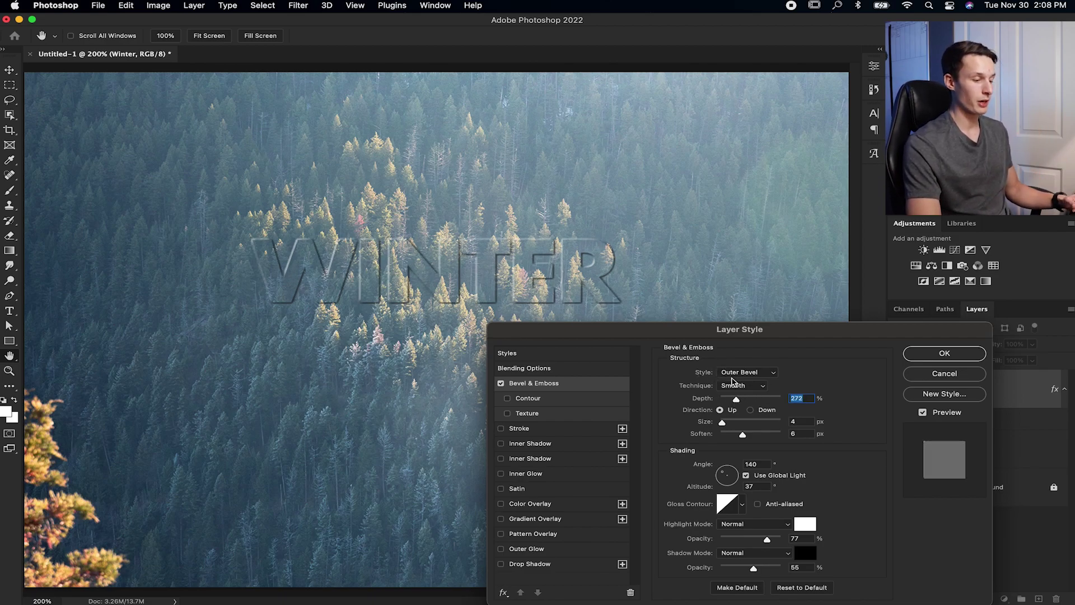
left_click(748, 372)
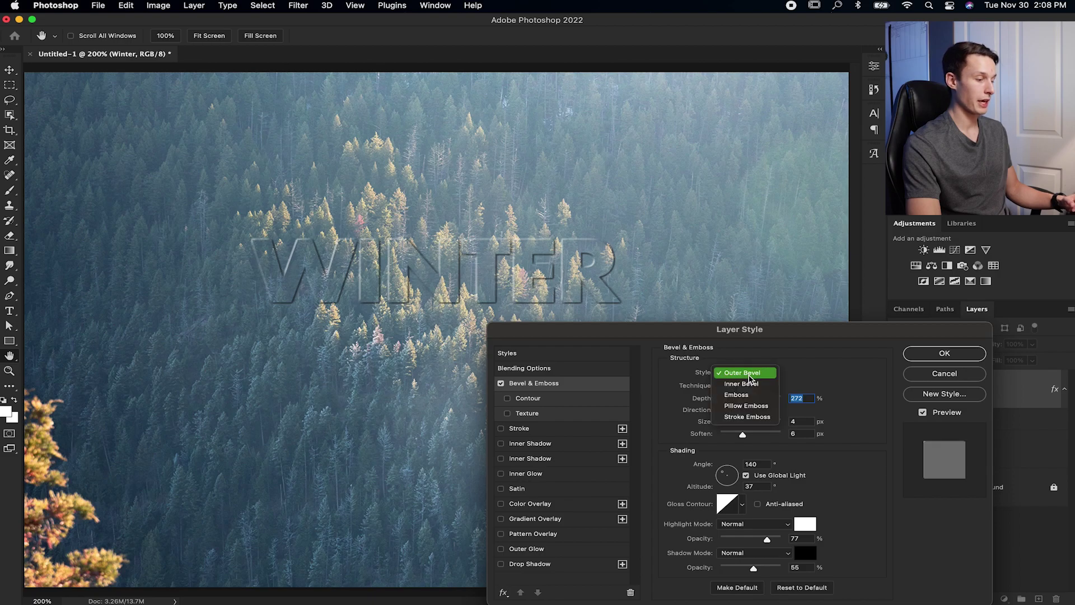
Try Inner Bevel, return to Outer Bevel, change the lighting angle, and set Soften to 11
left_click(750, 382)
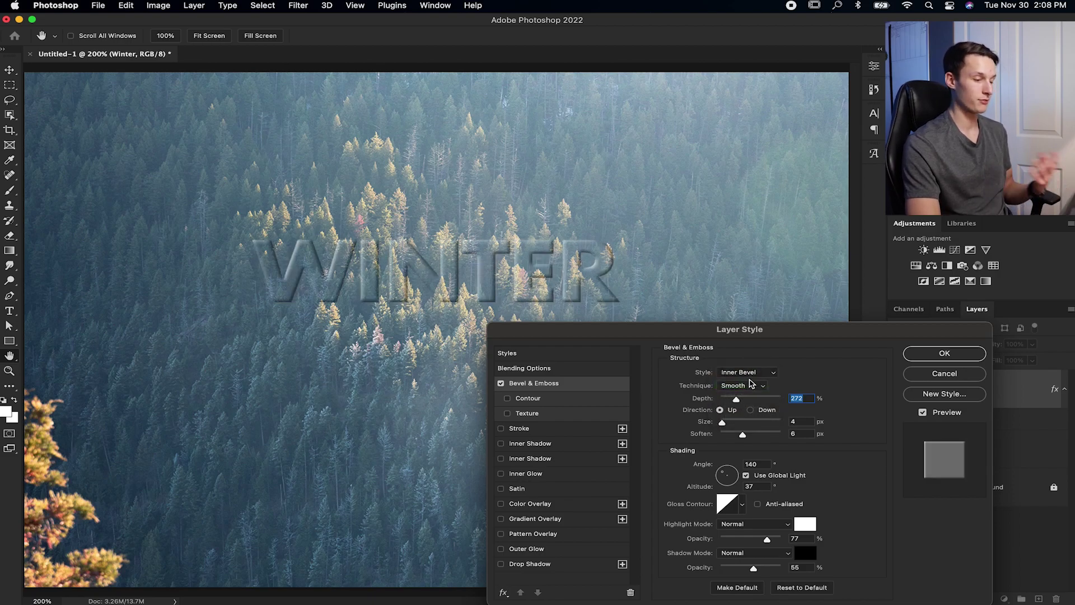
left_click(748, 372)
left_click(745, 362)
left_click_drag(723, 422, 742, 436)
left_click(731, 474)
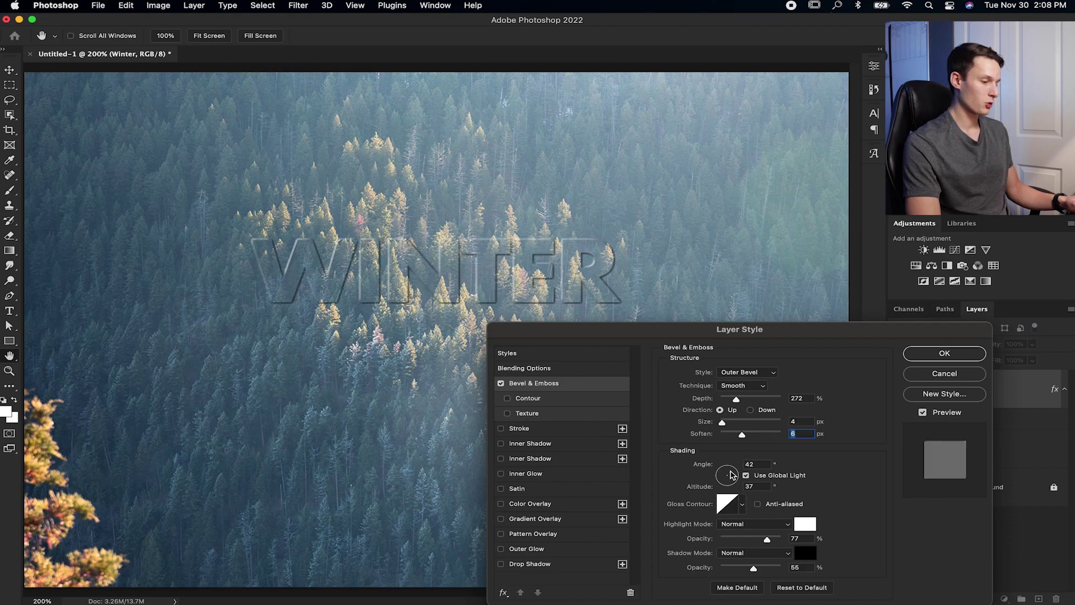
left_click_drag(731, 475, 736, 477)
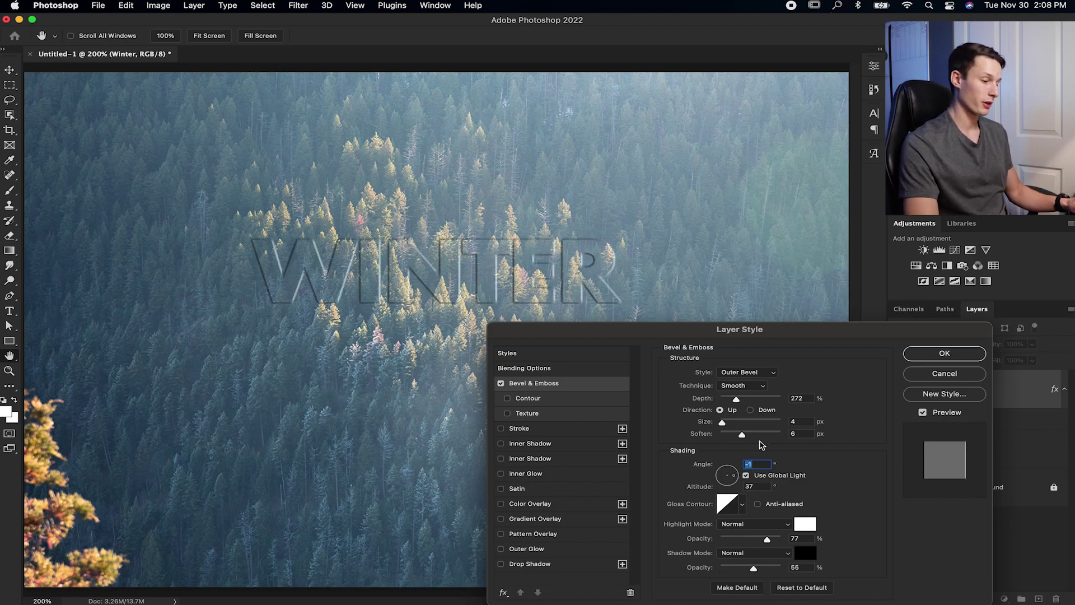
left_click_drag(742, 435, 759, 439)
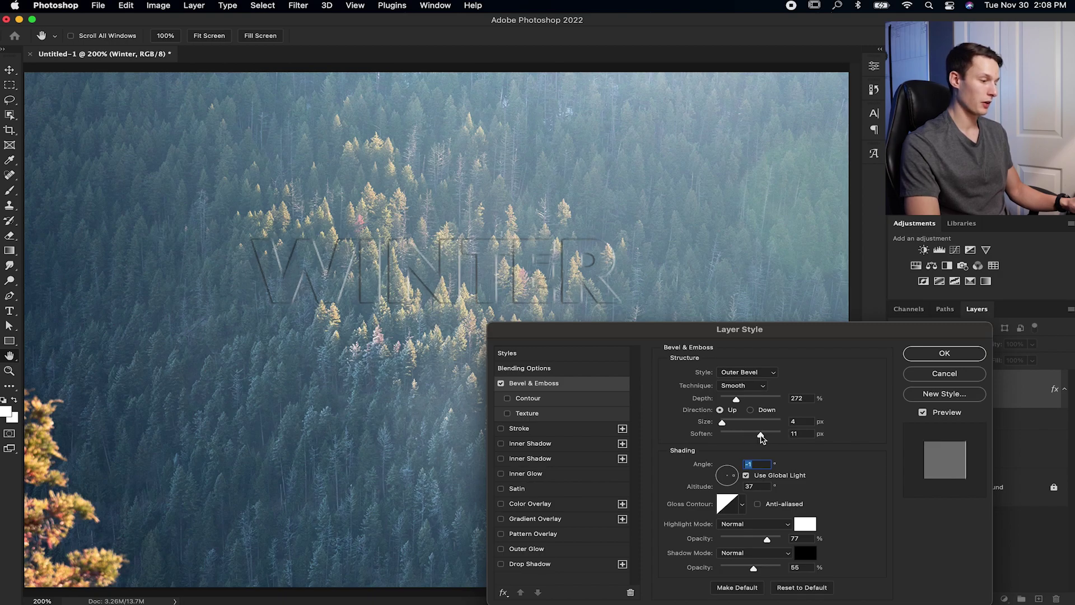
Apply the bevel style and scale WINTER up to about 139%, shifting it lower-left over the forest
left_click(944, 354)
key("ctrl+t")
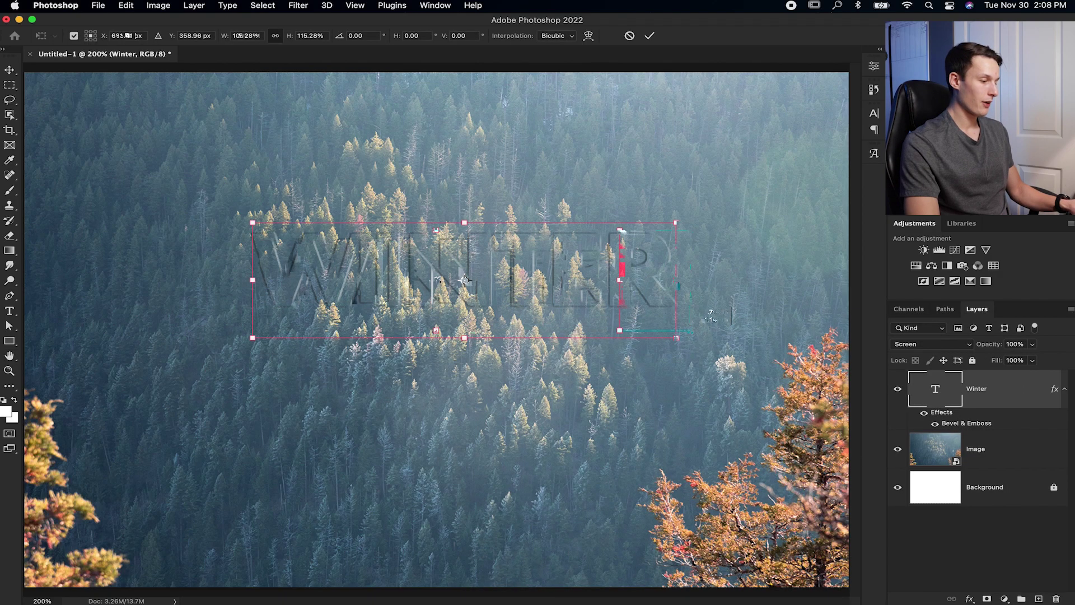
left_click_drag(677, 339, 602, 401)
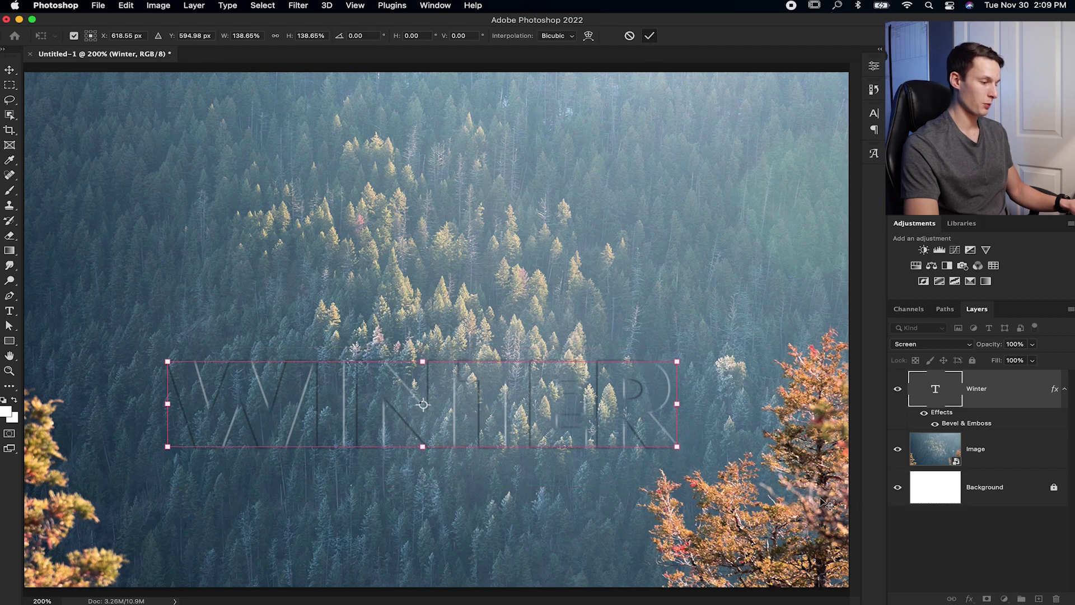
key("Return")
left_click(968, 532)
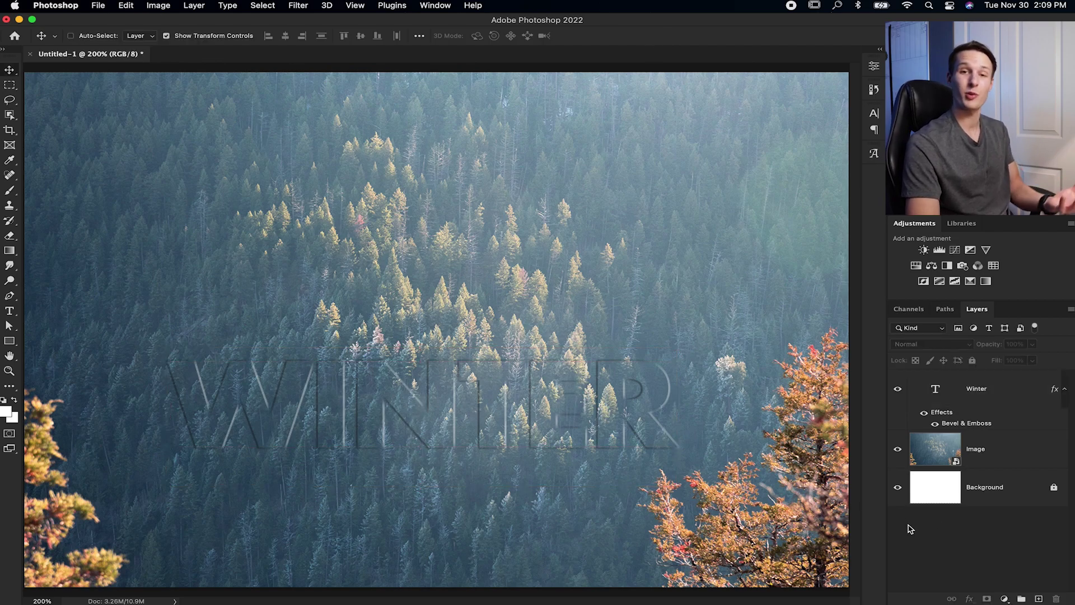